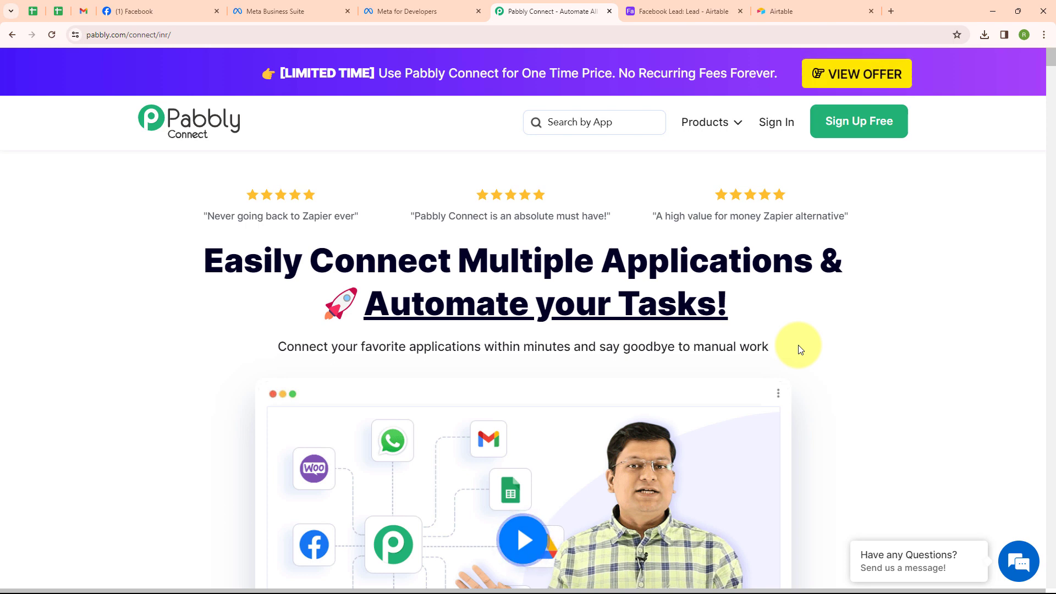
Review the Facebook page's lead ad forms in Business Suite, then return to the Pabbly Connect homepage
left_click(169, 14)
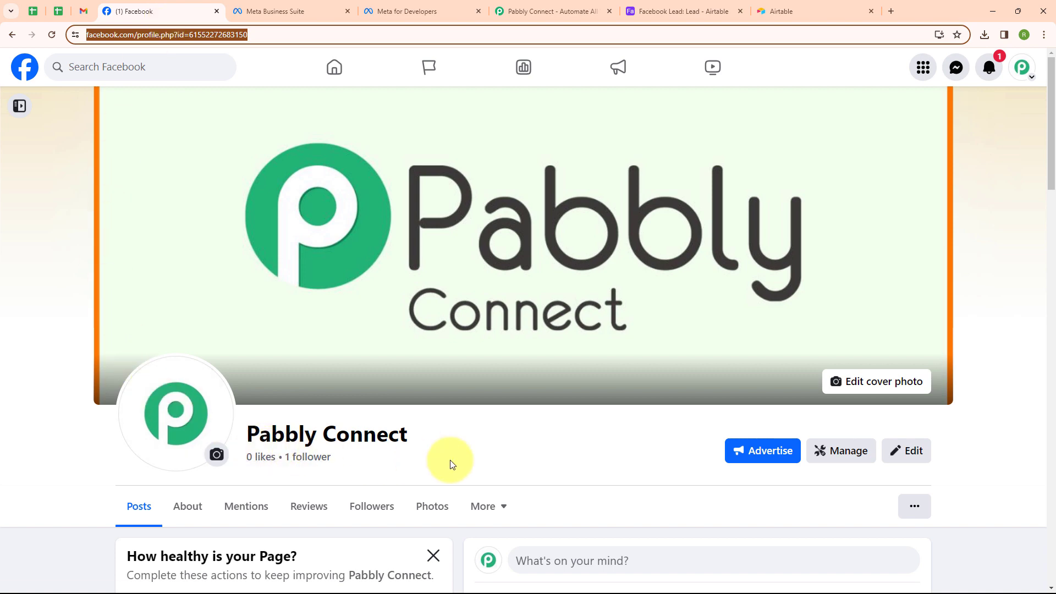
left_click(281, 15)
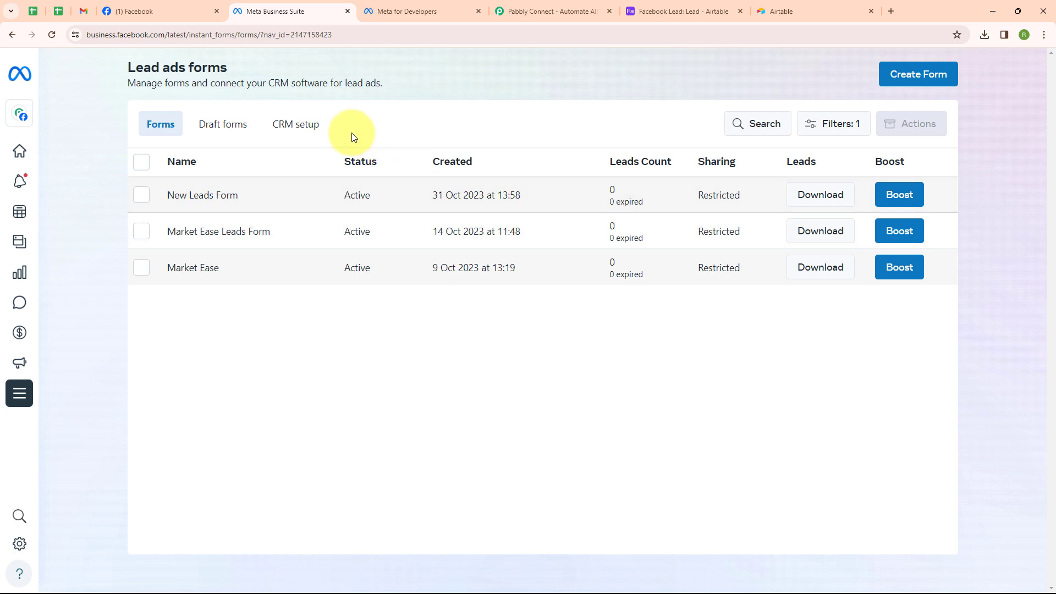
left_click(515, 11)
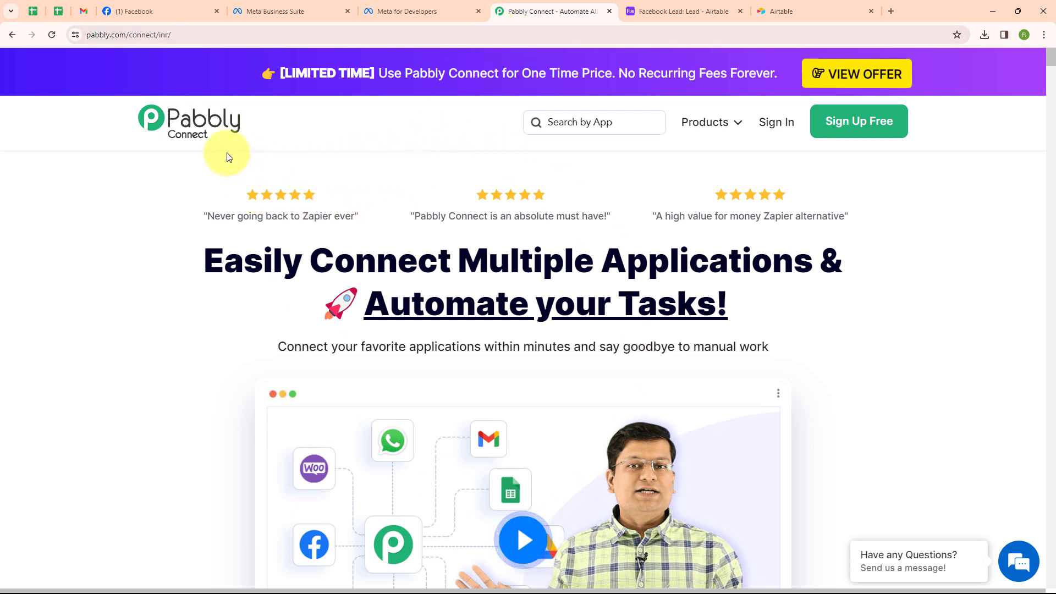
left_click(199, 33)
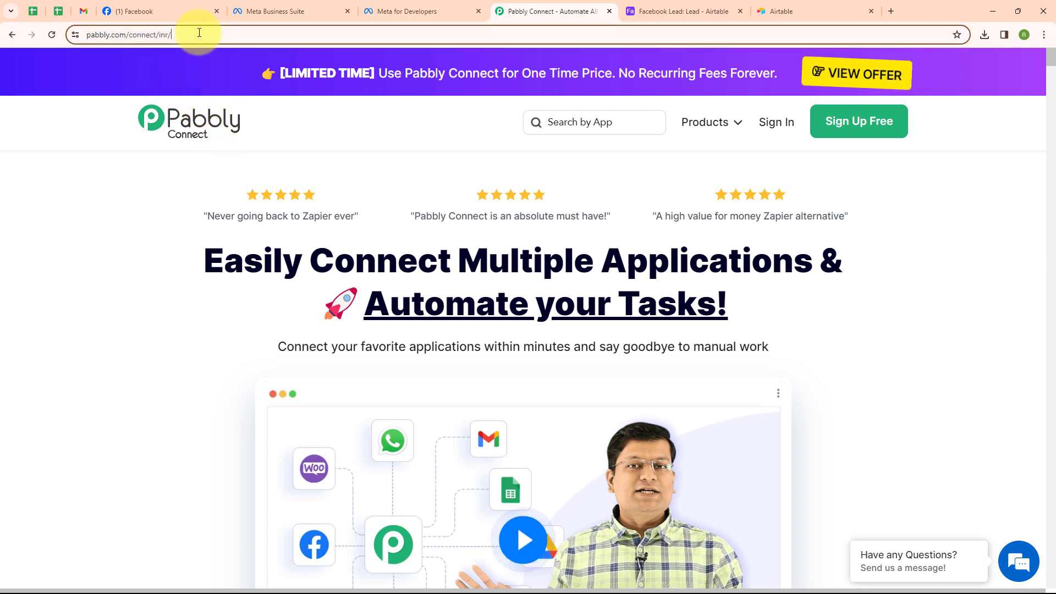
left_click(375, 199)
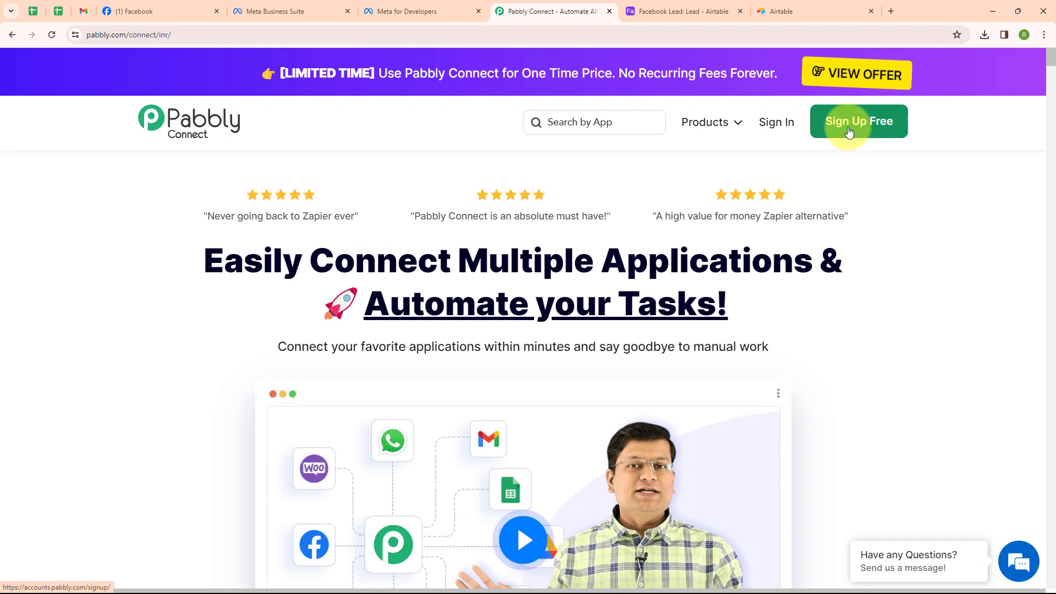
Sign in to Pabbly, open Pabbly Connect and bring up the Create Workflow dialog
left_click(774, 126)
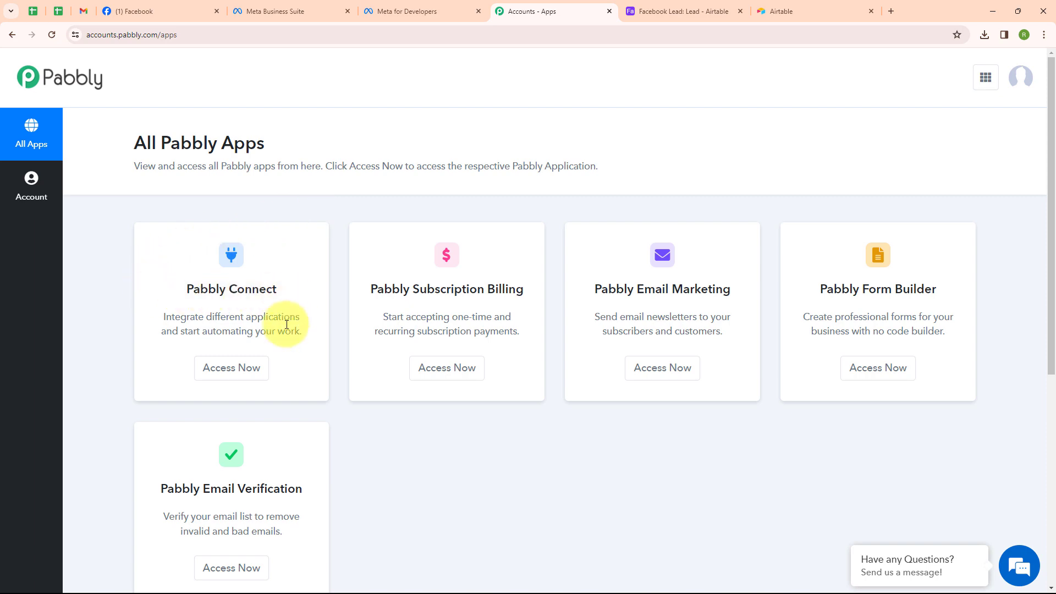
left_click(240, 375)
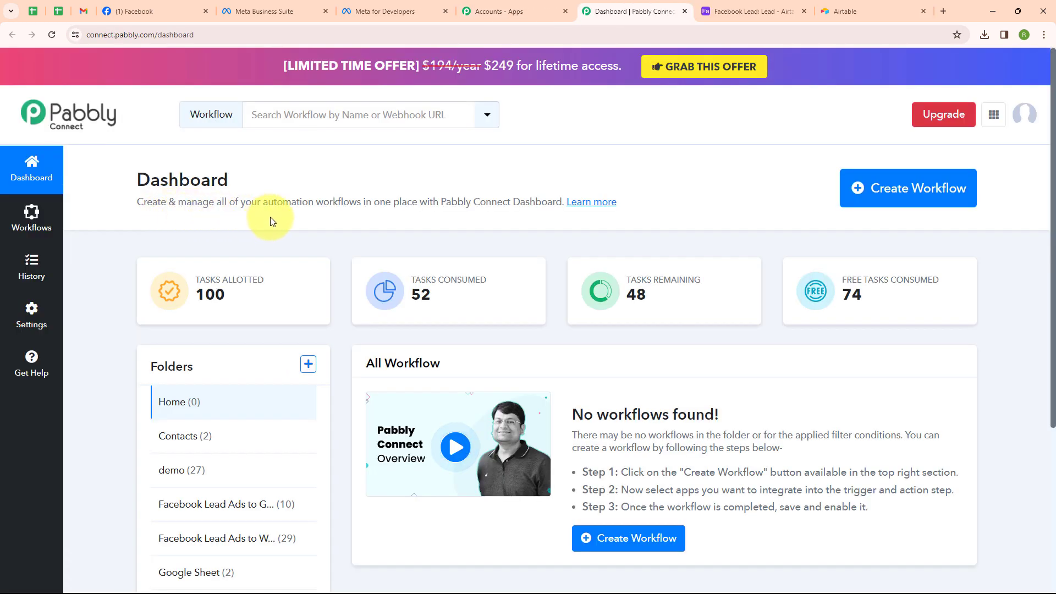
left_click(873, 204)
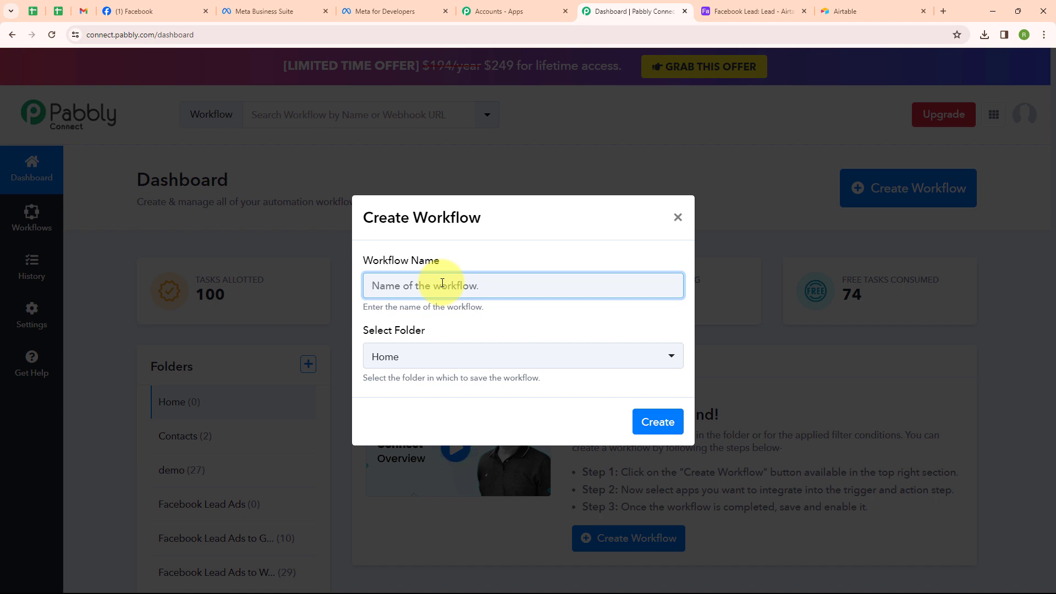
Create the workflow 'Create Airtable Record for Facebook Lead Ads' in the Facebook Lead Ads folder
type("Create Airtable Record for Facebook Lead Ads")
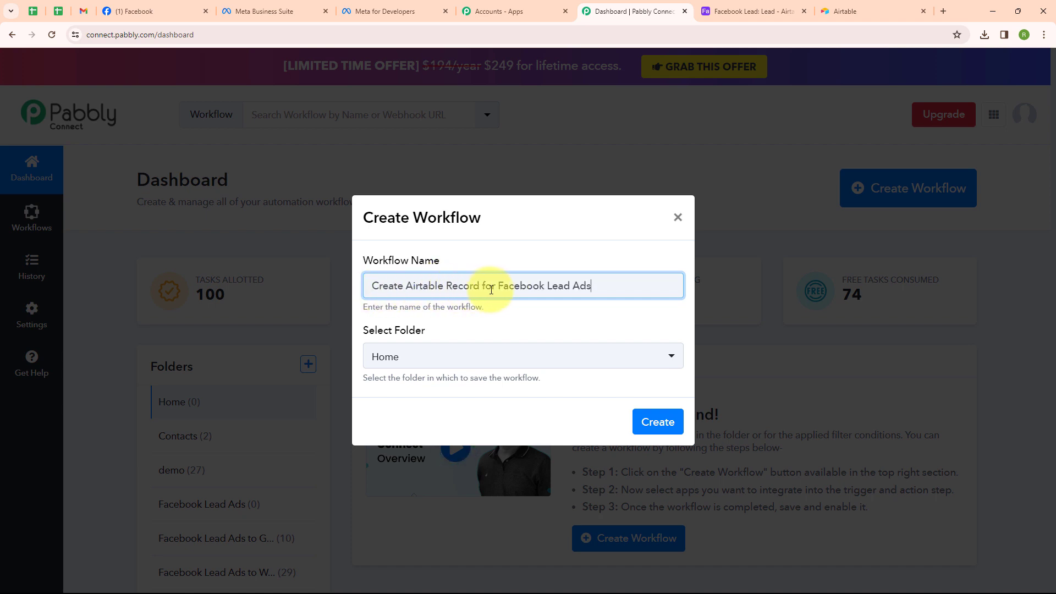
left_click(561, 358)
left_click(528, 495)
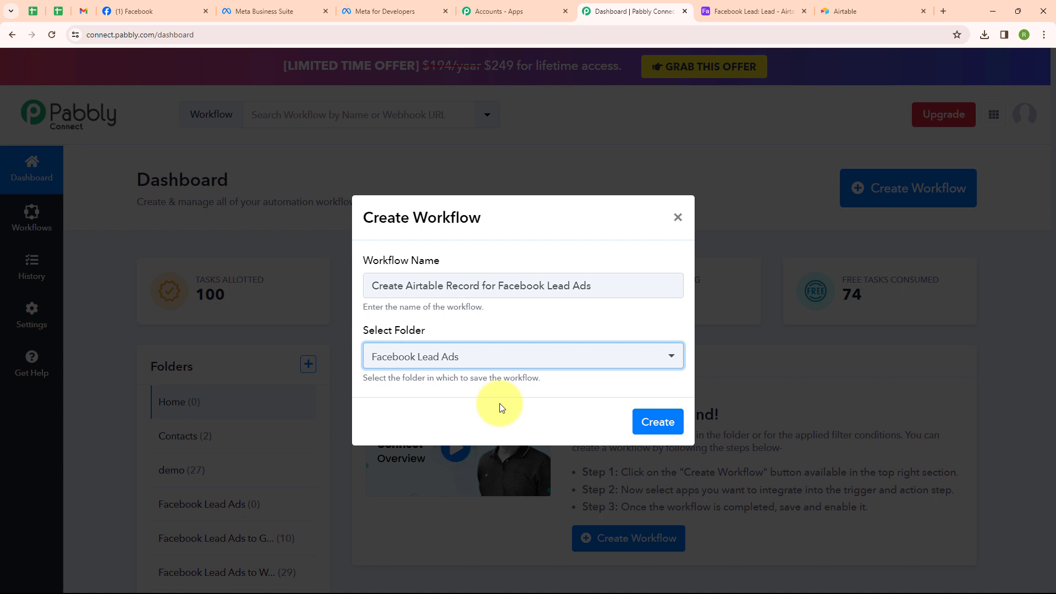
left_click(646, 425)
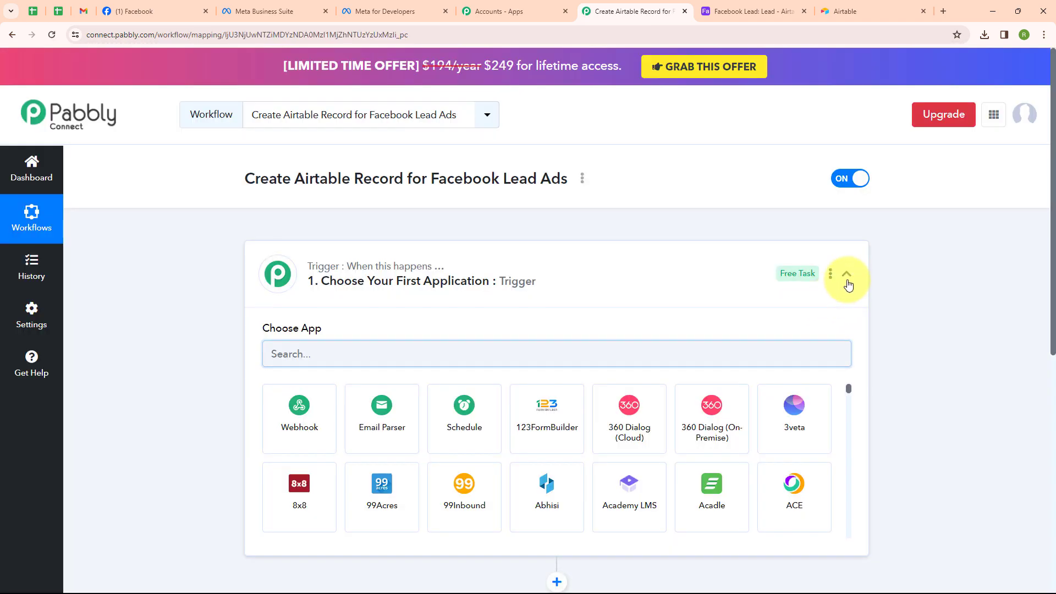
Set the trigger to Facebook Lead Ads, found via 'Fac', with the New Lead (Instant) event, and open Connect
left_click(847, 280)
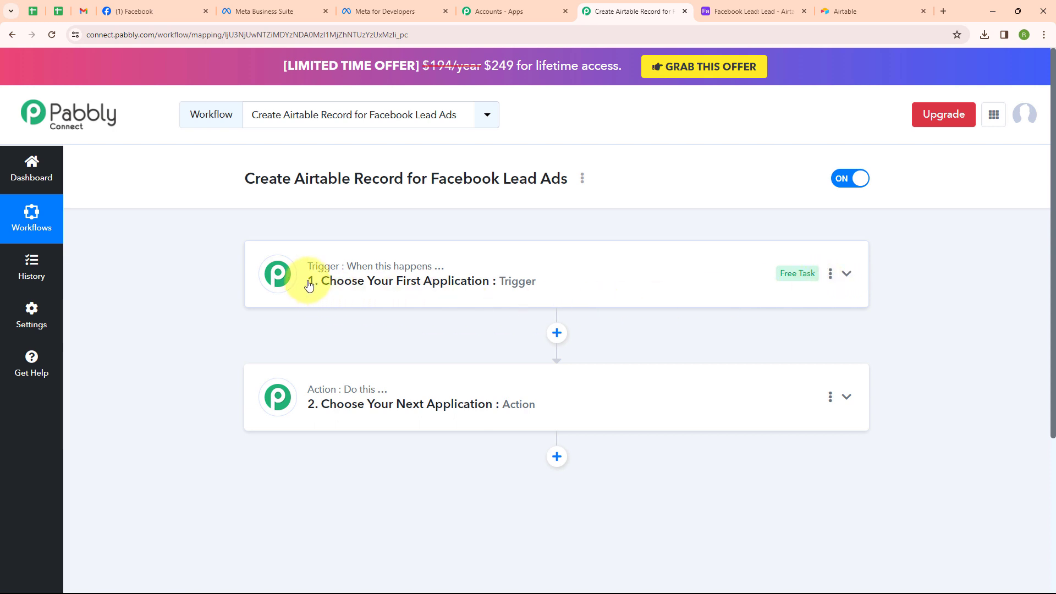
mouse_move(320, 395)
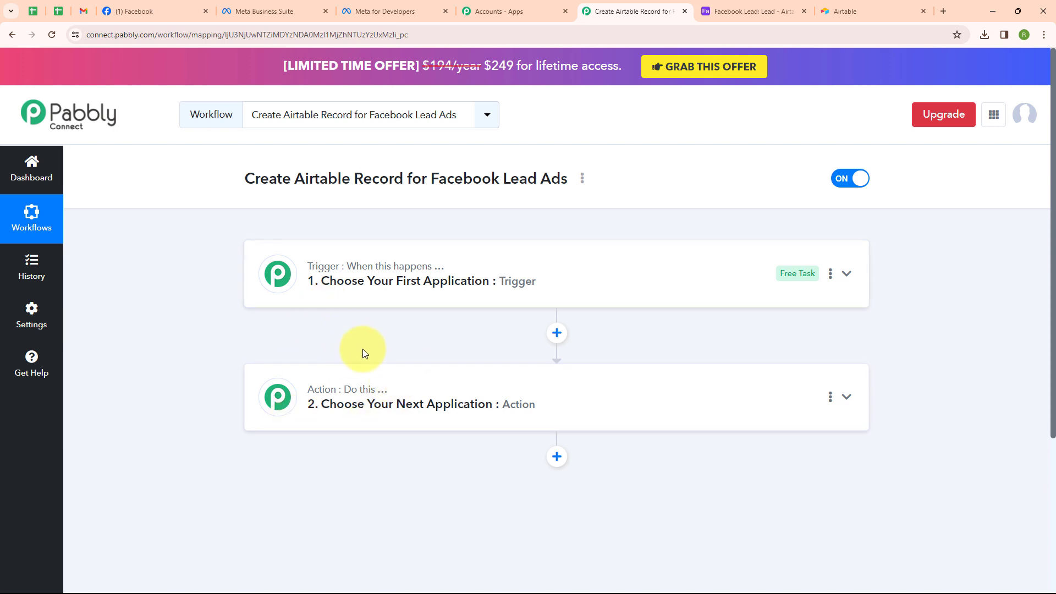
left_click(846, 273)
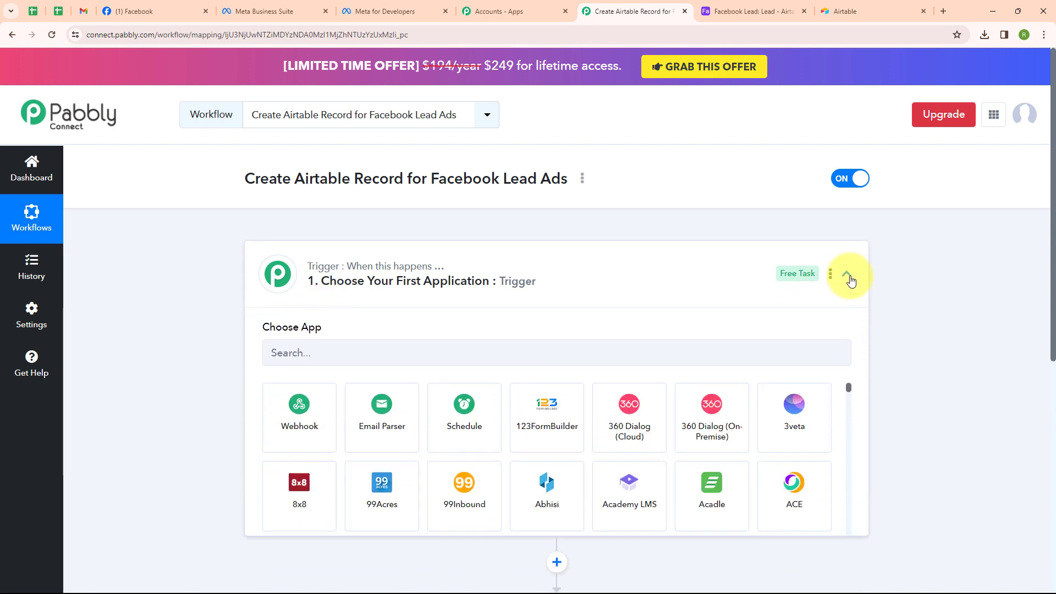
left_click(330, 353)
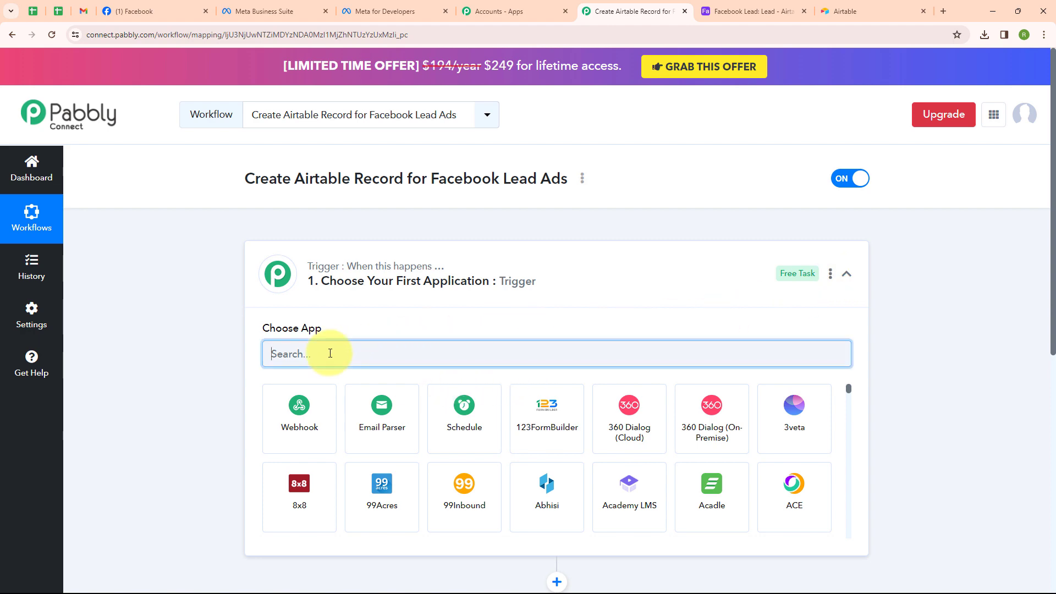
type("Fac")
left_click(371, 425)
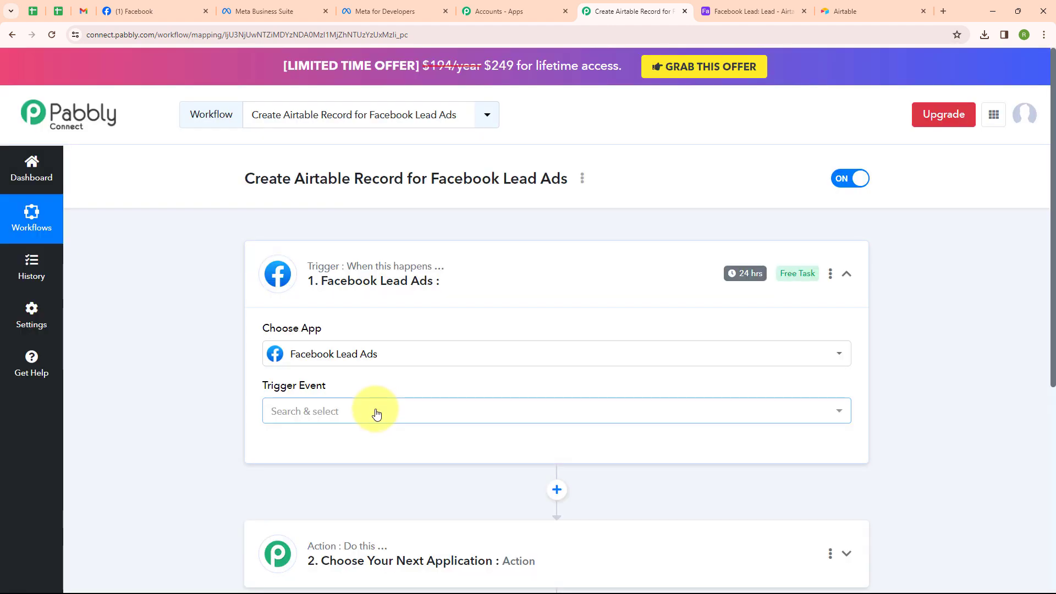
left_click(377, 412)
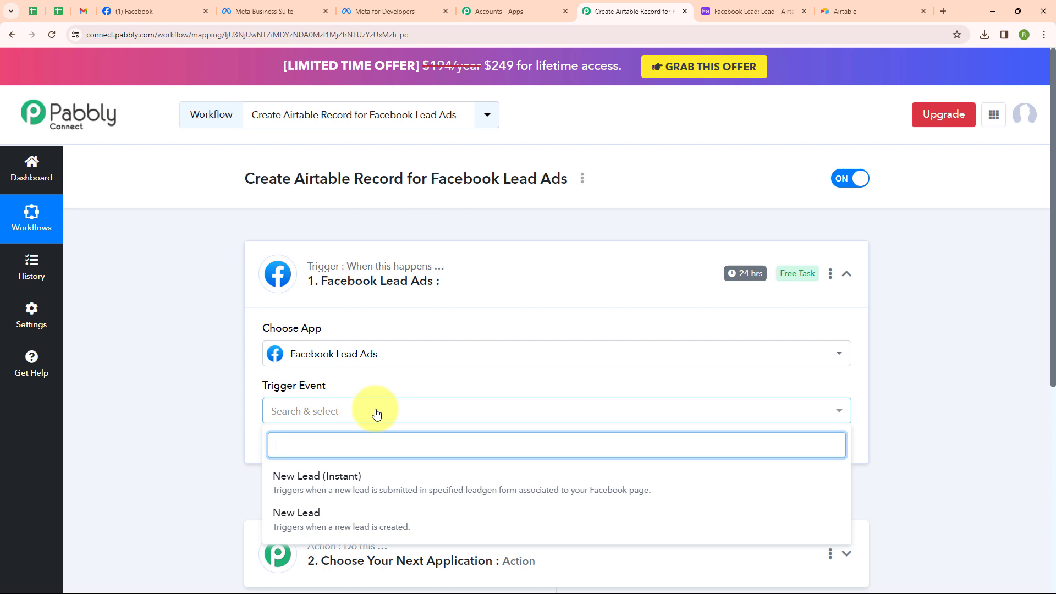
left_click(365, 477)
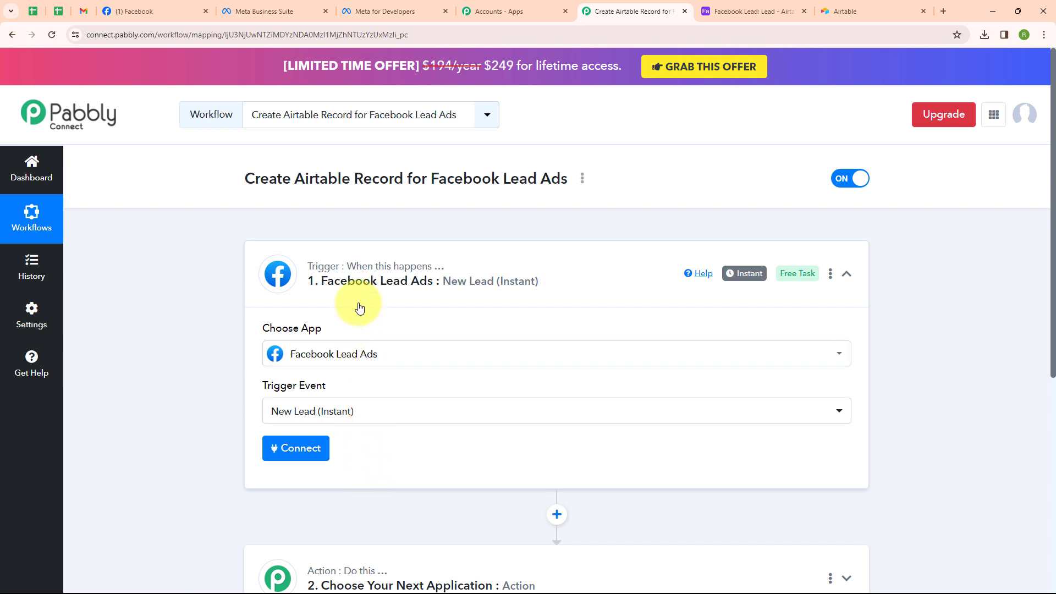
left_click(285, 457)
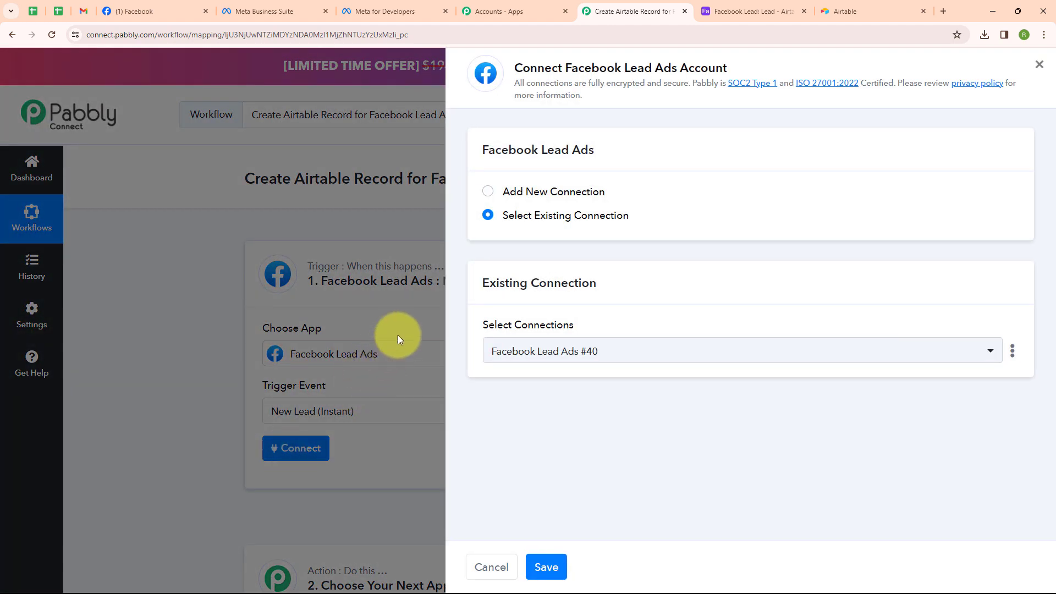
Add a new Facebook Lead Ads connection, approve it in Facebook's popup, and accept the success message
left_click(487, 191)
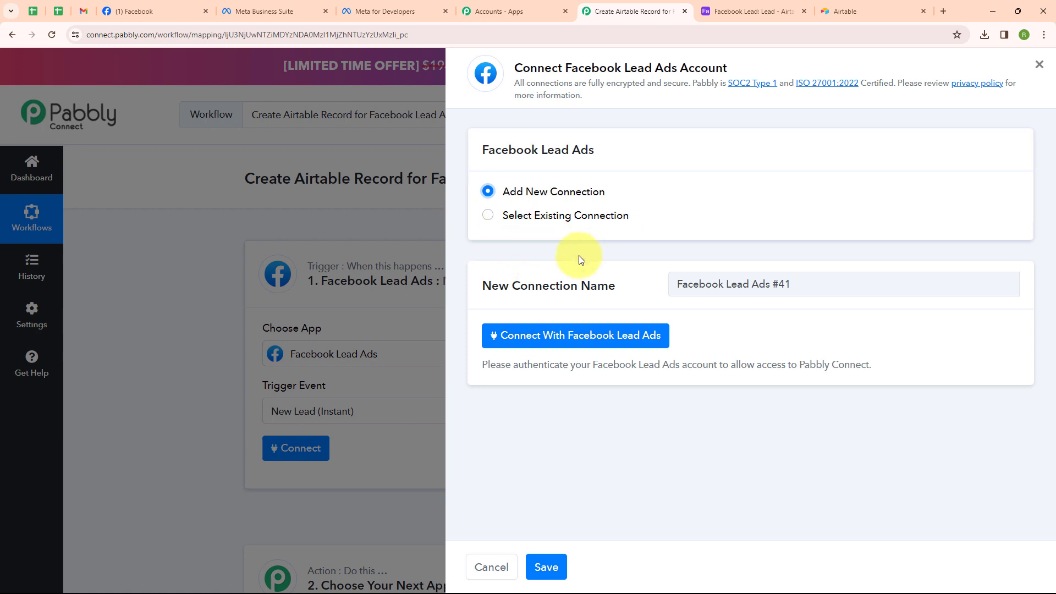
left_click(553, 341)
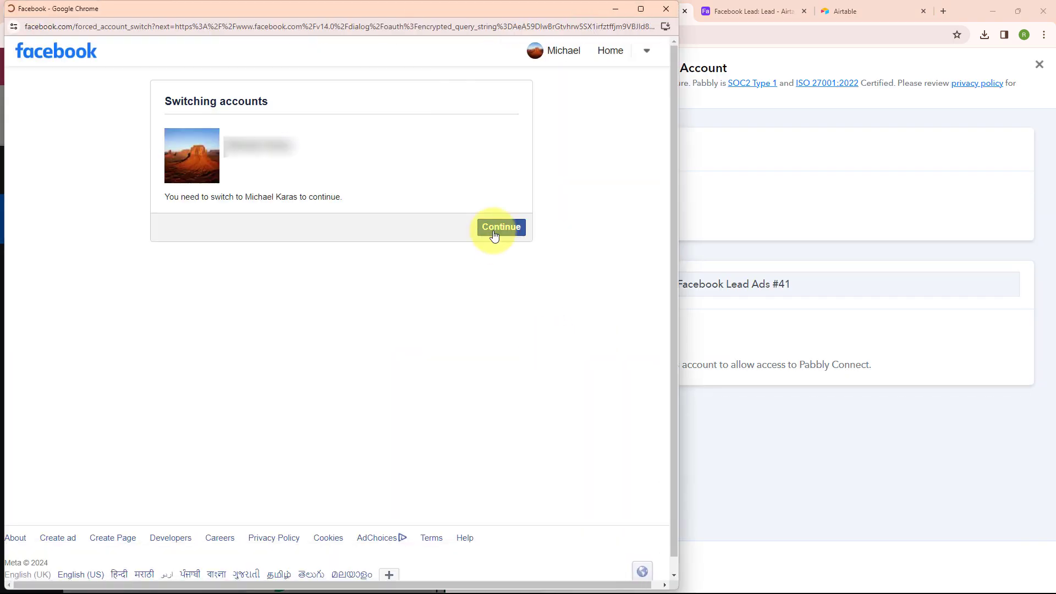
left_click(494, 235)
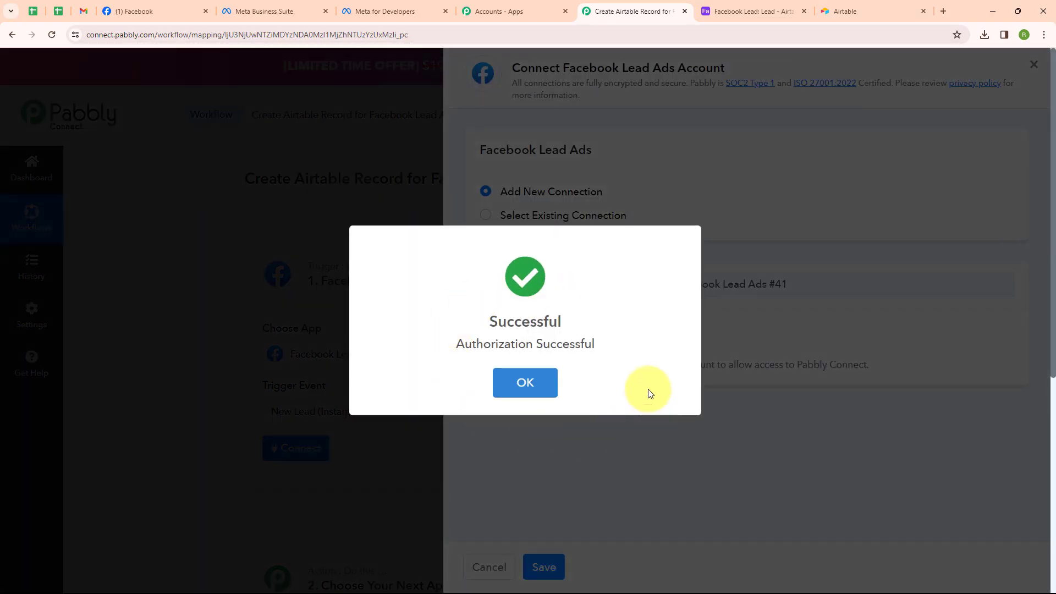
left_click(523, 380)
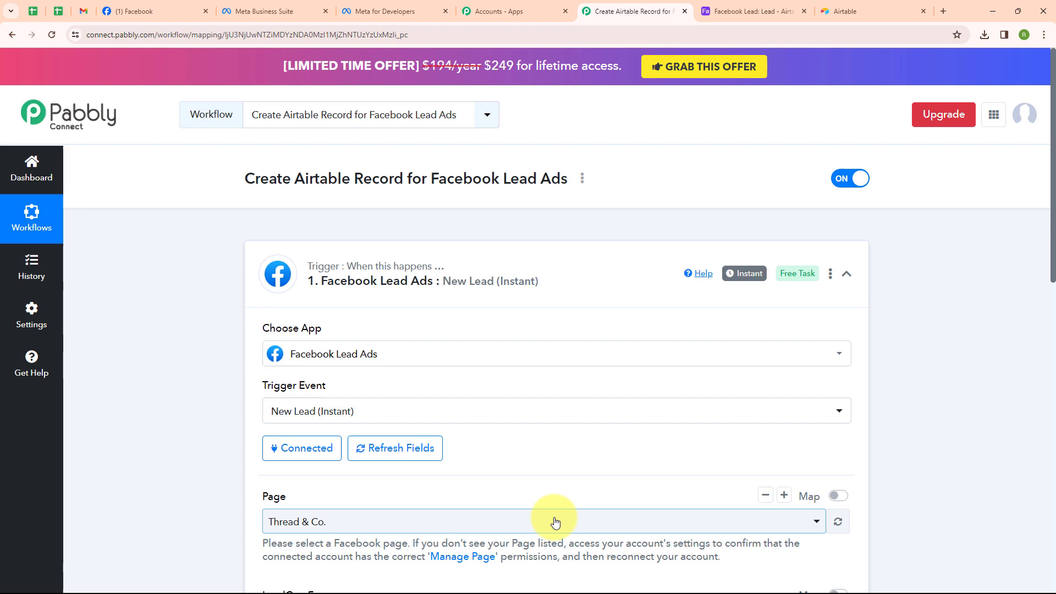
Choose the Pabbly Connect Facebook page for the trigger, checking its lead forms in Business Suite
left_click(555, 521)
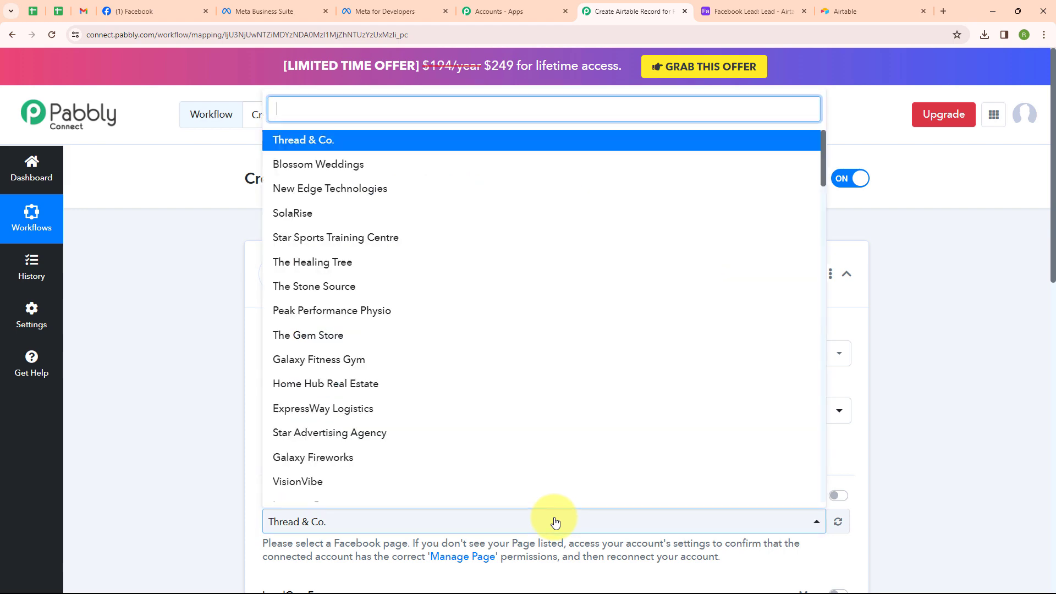
type("Pabb")
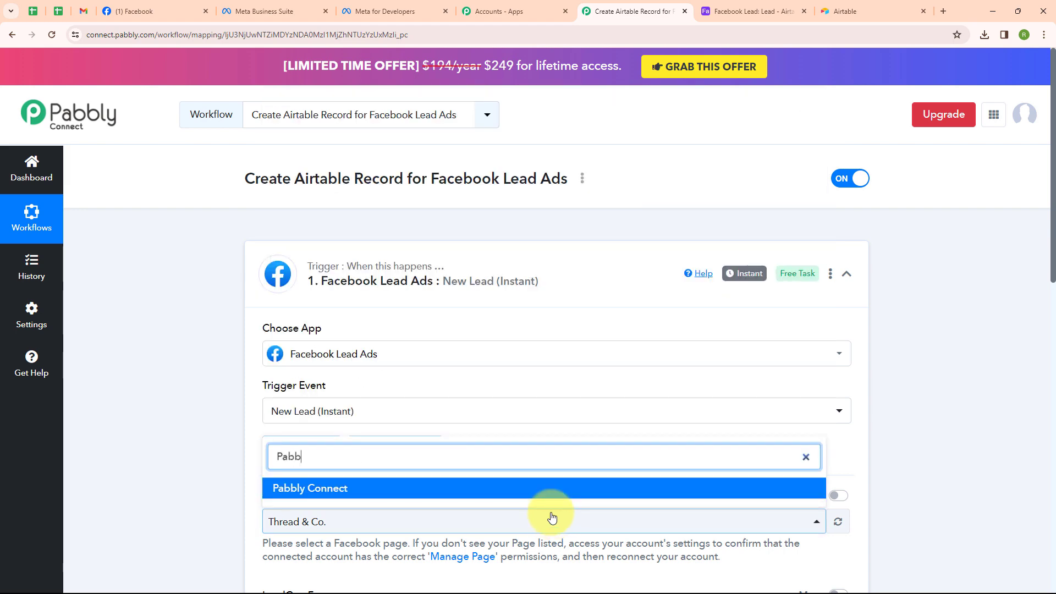
left_click(556, 488)
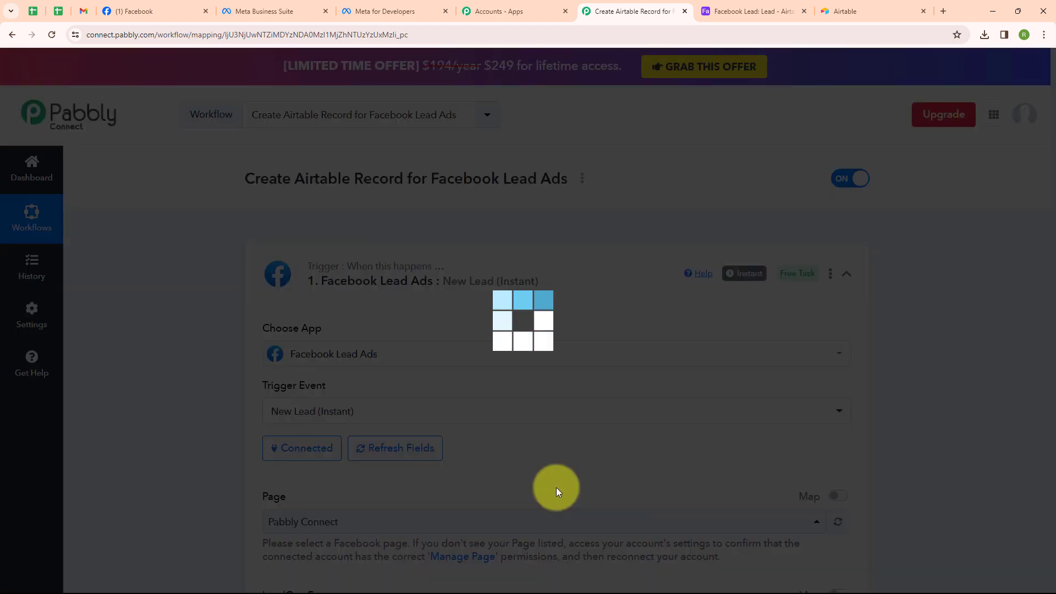
scroll(538, 488, "down", 3)
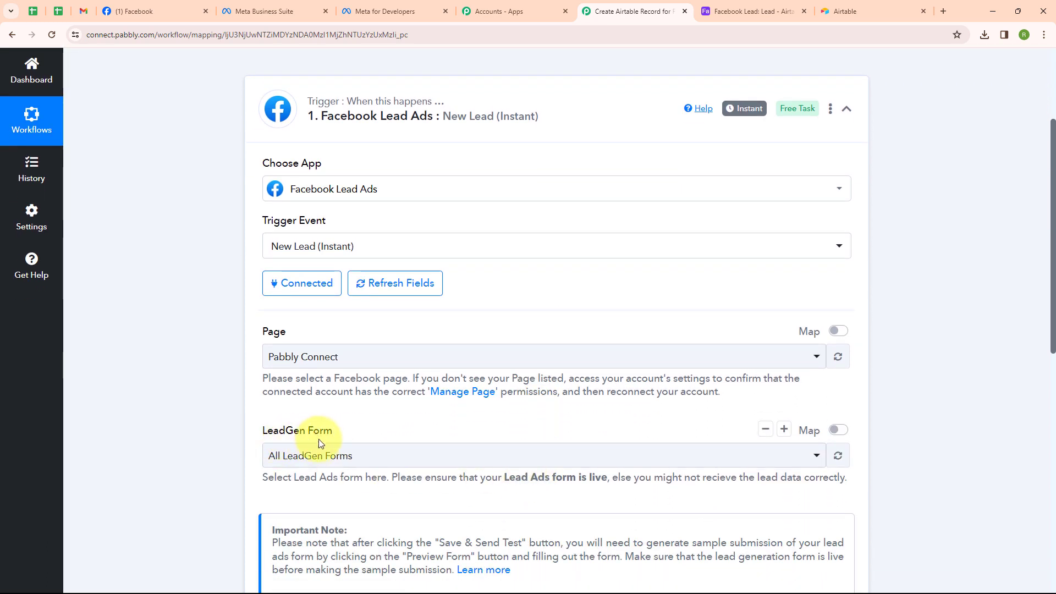
left_click(255, 3)
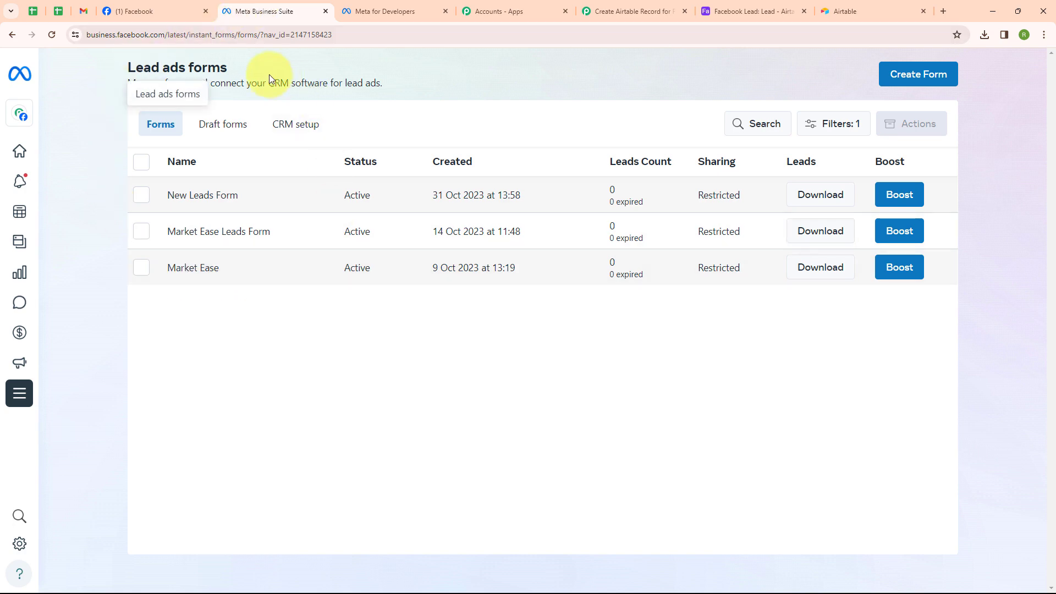
left_click(610, 8)
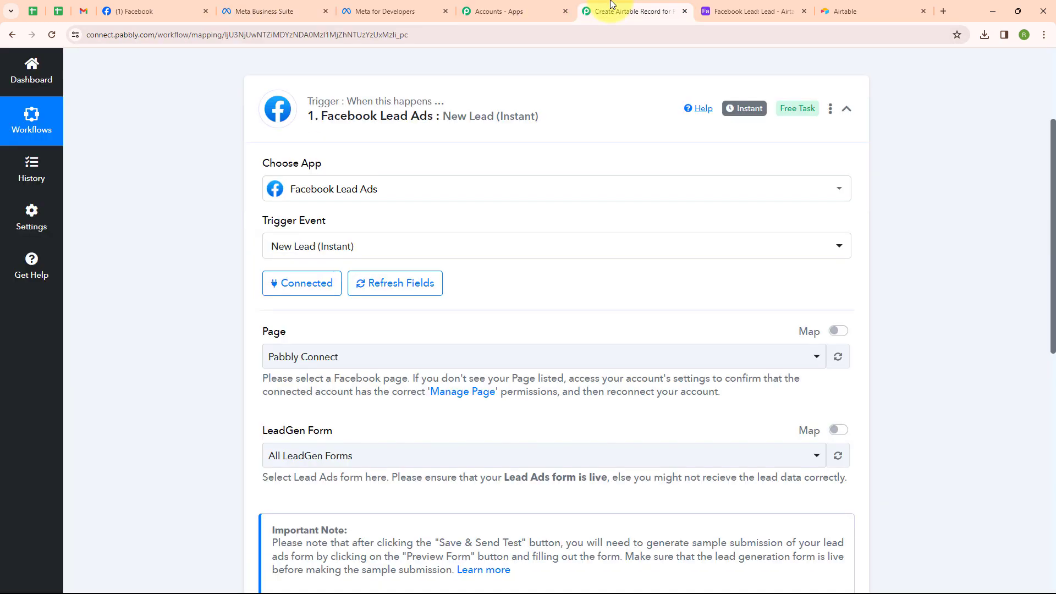
Select New Leads Form as the LeadGen Form and run Save & Send Test Request
left_click(367, 457)
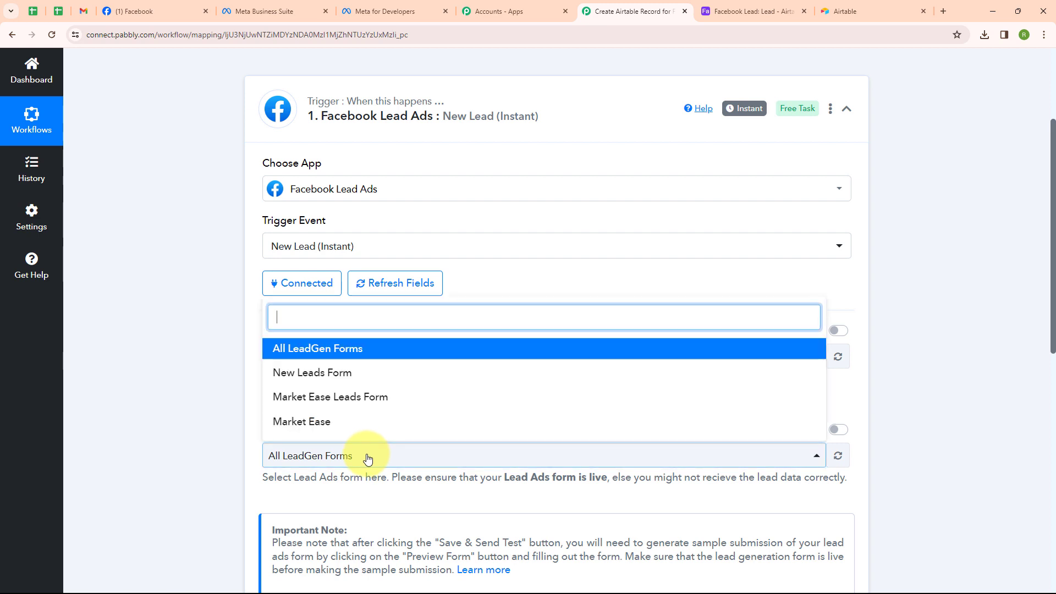
left_click(341, 375)
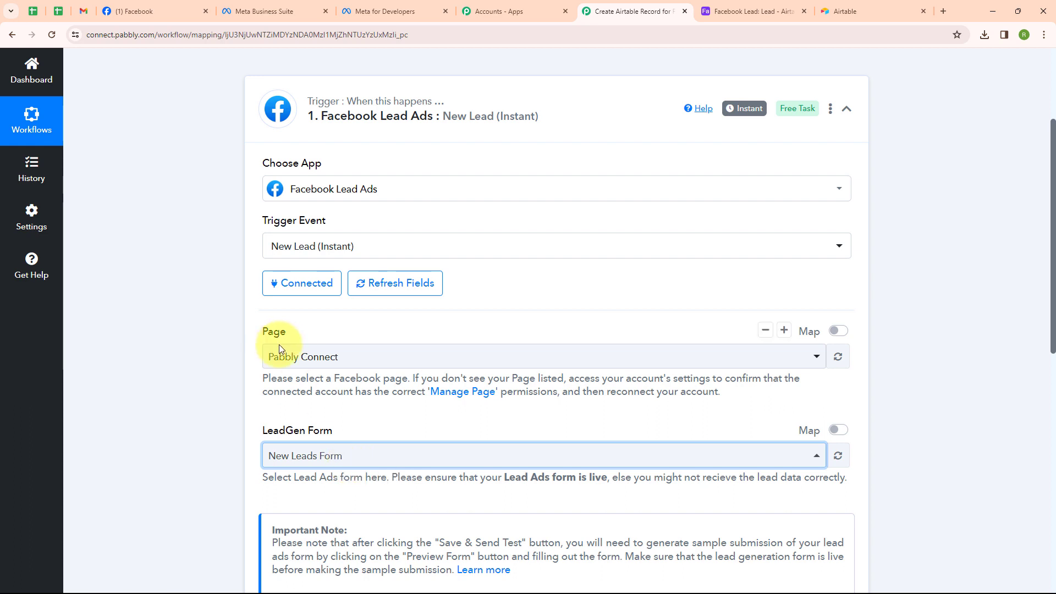
left_click(354, 455)
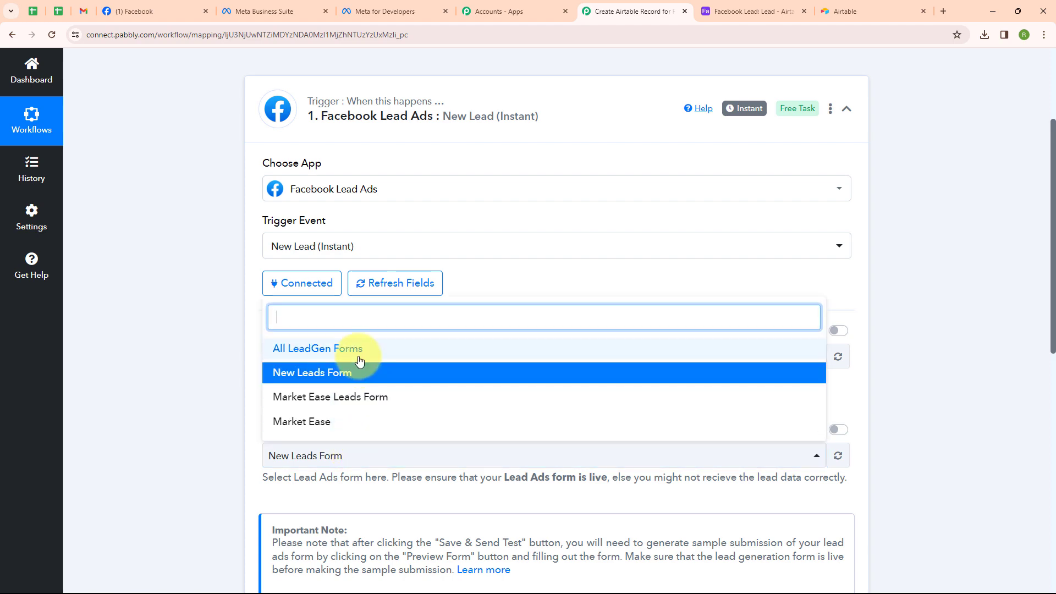
left_click(189, 364)
scroll(472, 401, "down", 4)
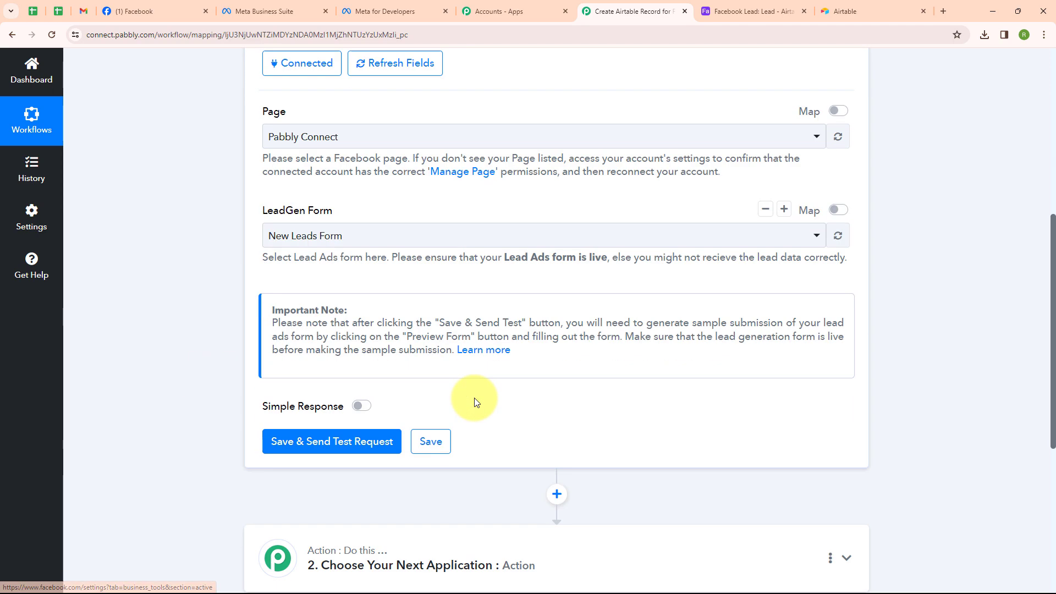
left_click(350, 443)
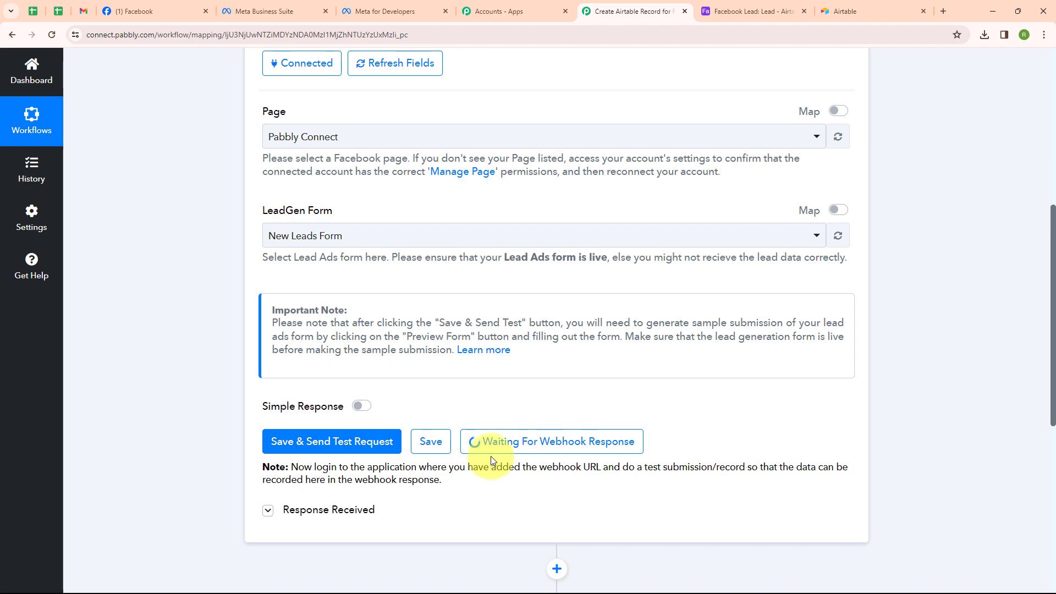
Open the Lead Ads testing tool from the Meta for Developers Tools page
left_click(421, 6)
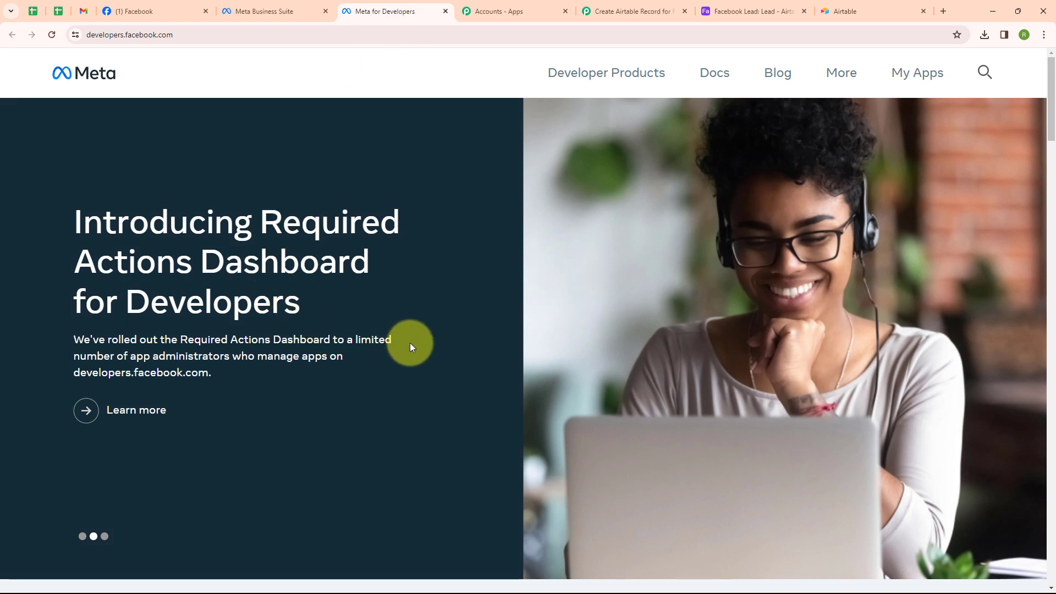
left_click(828, 71)
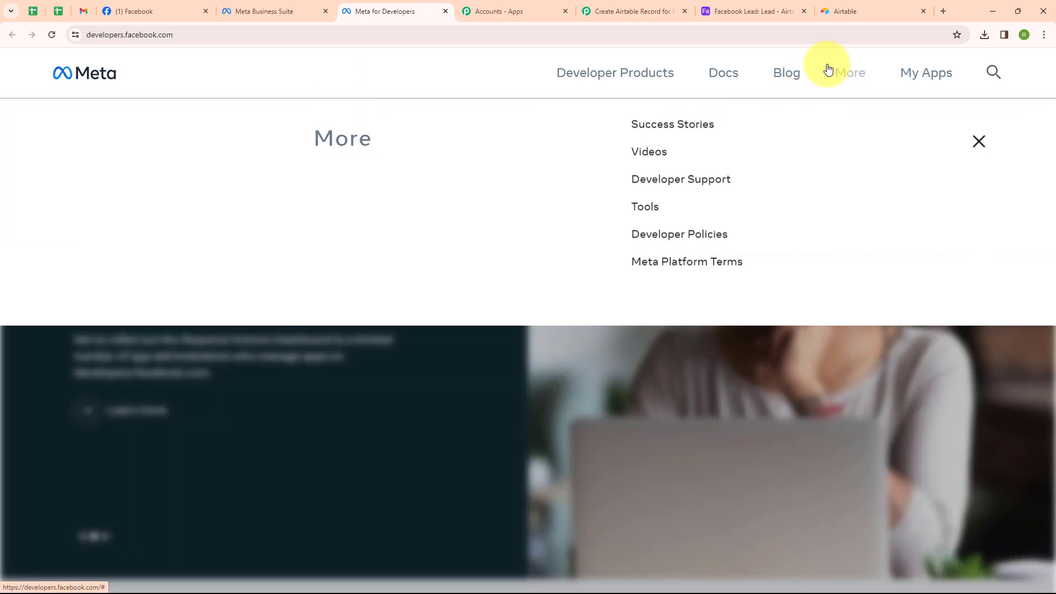
left_click(717, 227)
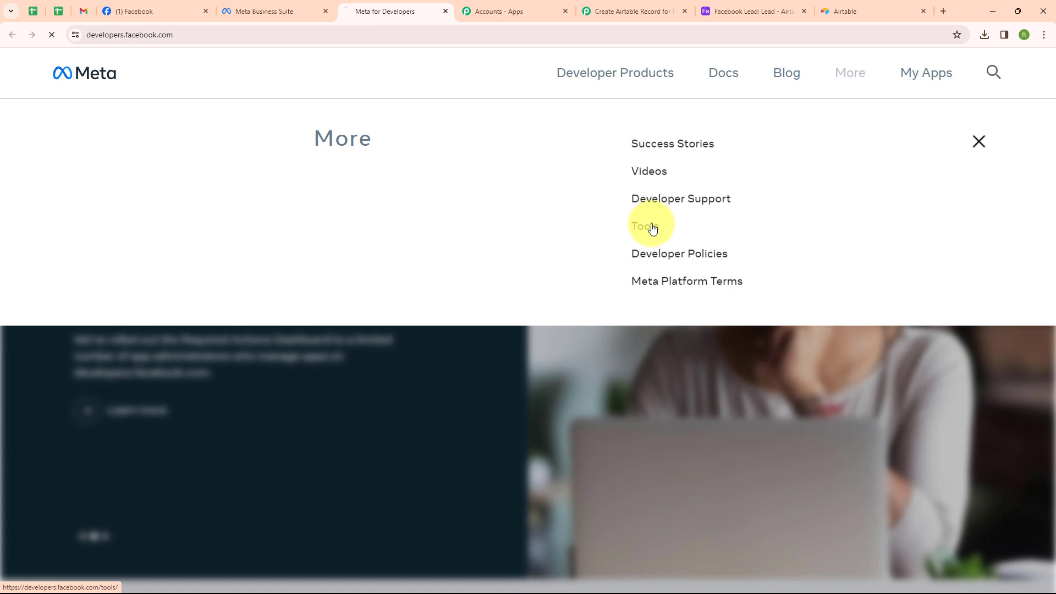
scroll(368, 317, "down", 5)
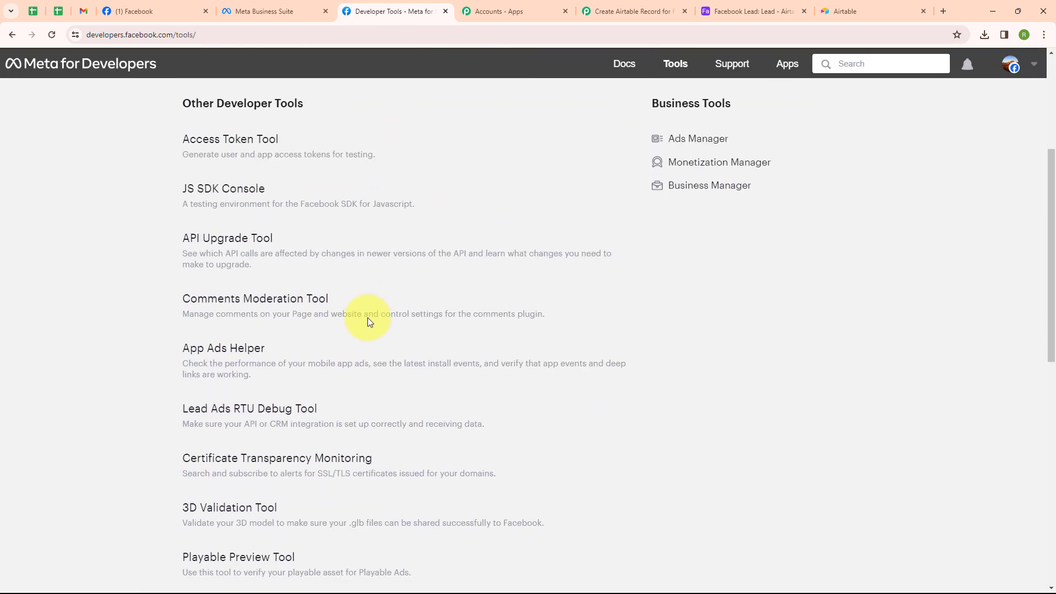
left_click(247, 378)
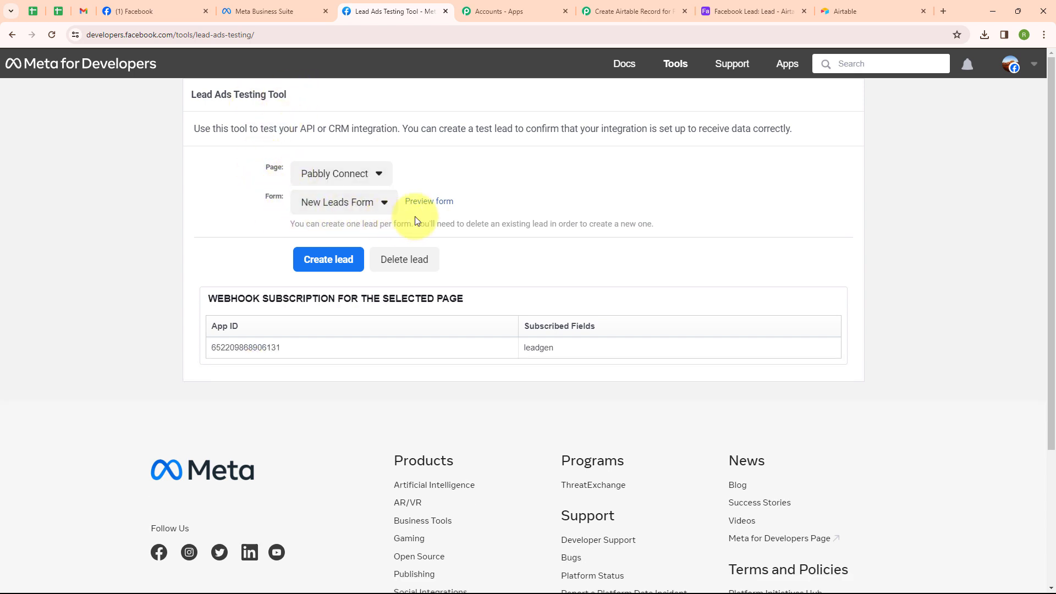
Preview the New Leads Form, submit a test lead, and go back to the Pabbly workflow
left_click(436, 207)
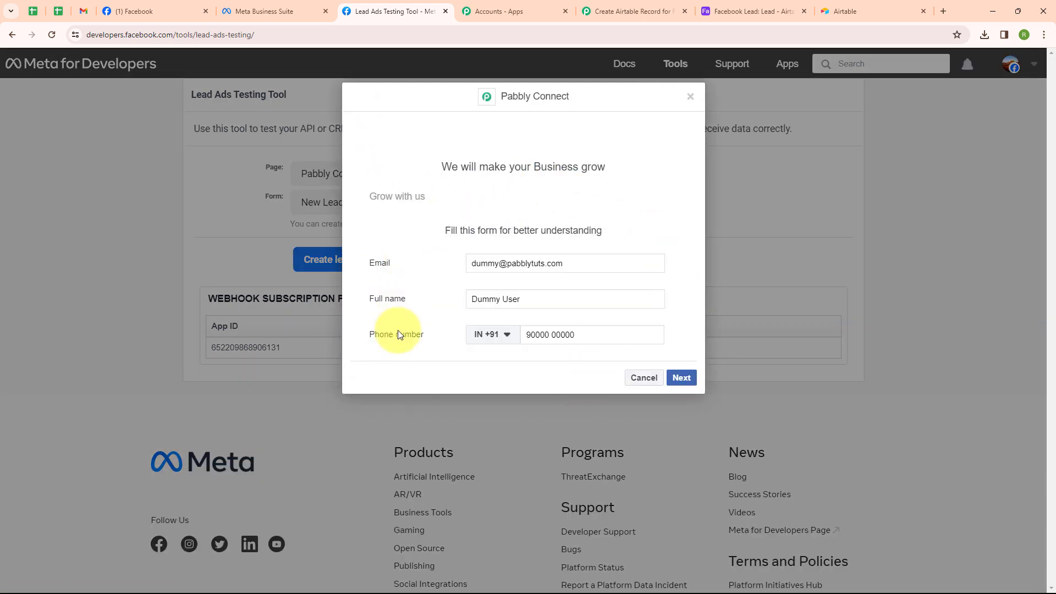
left_click(682, 379)
left_click(688, 269)
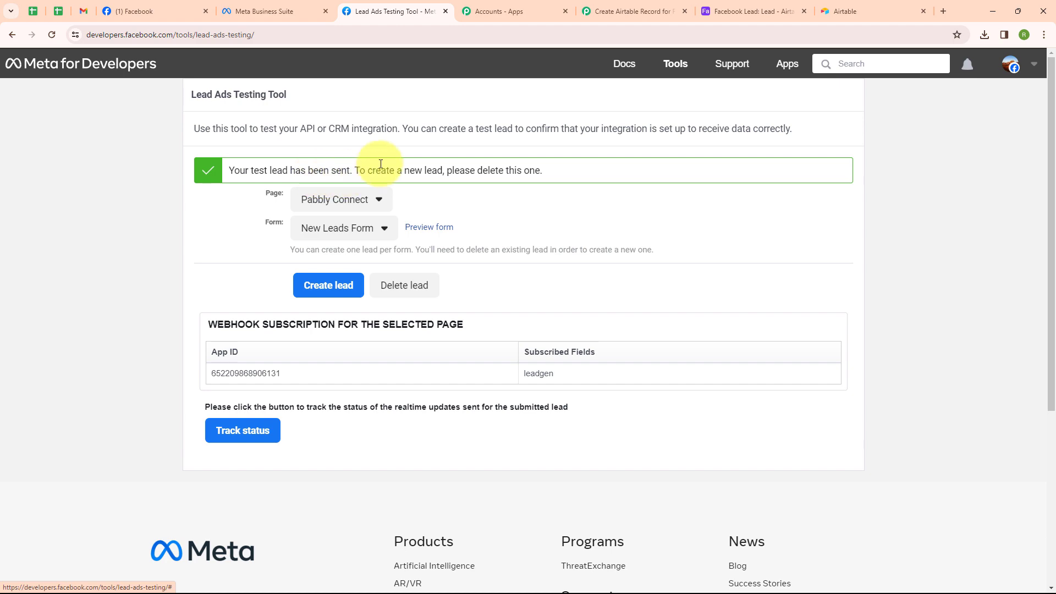
left_click(587, 7)
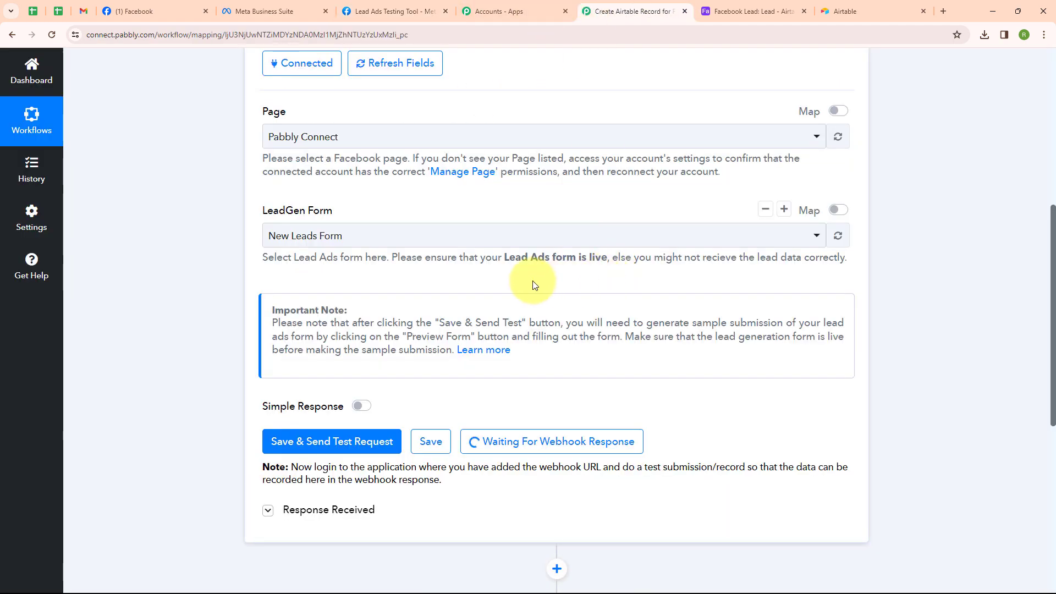
Scroll through Response A to check the captured email, full name and phone number fields
scroll(536, 281, "down", 1)
scroll(532, 281, "down", 5)
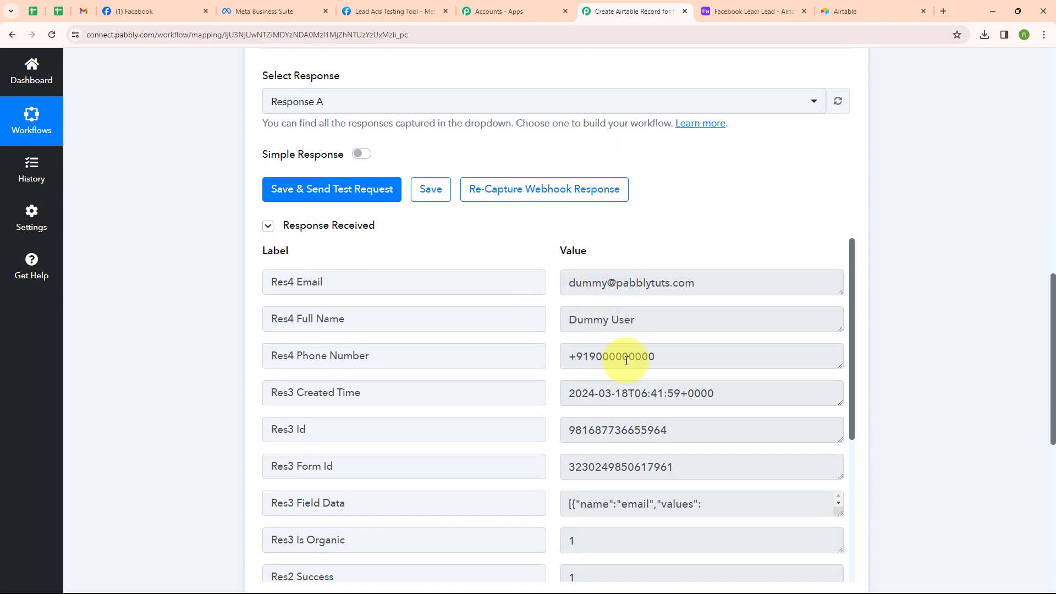
scroll(651, 304, "up", 12)
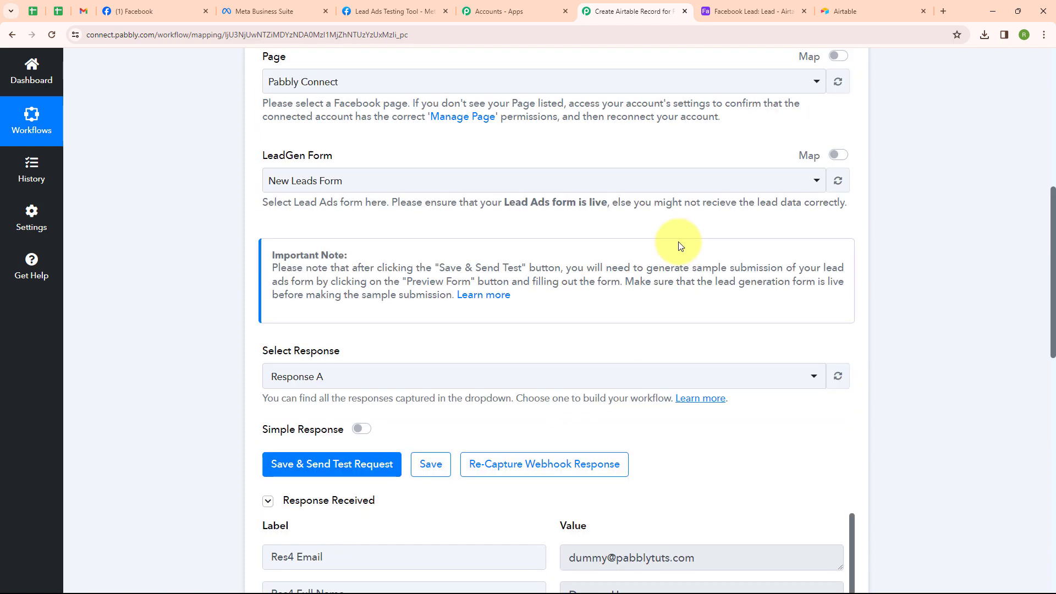
Set the action step to Airtable, found by searching 'Airt', with the Create Record event
left_click(848, 275)
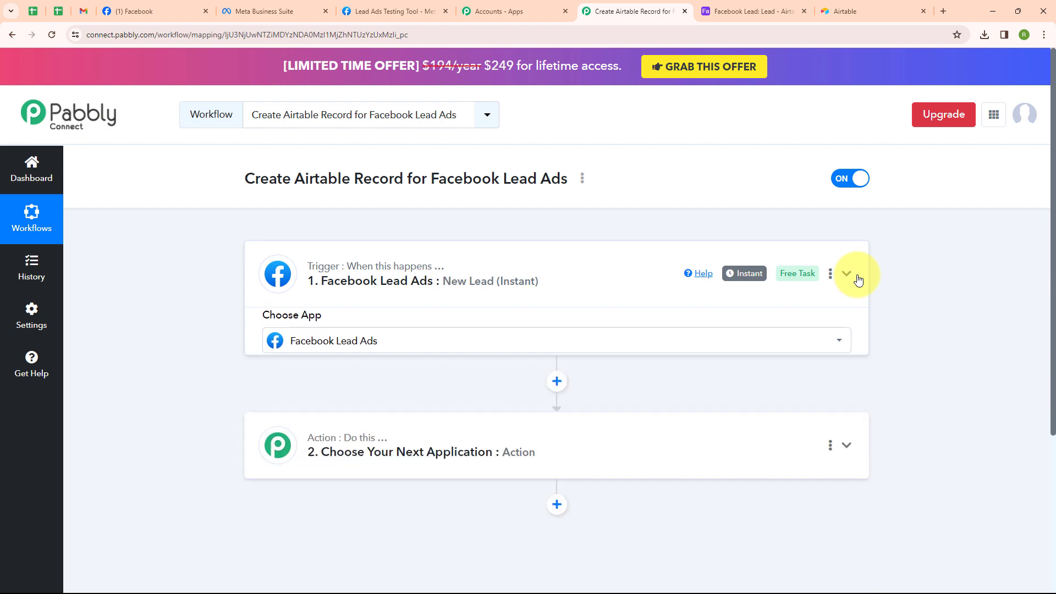
left_click(845, 400)
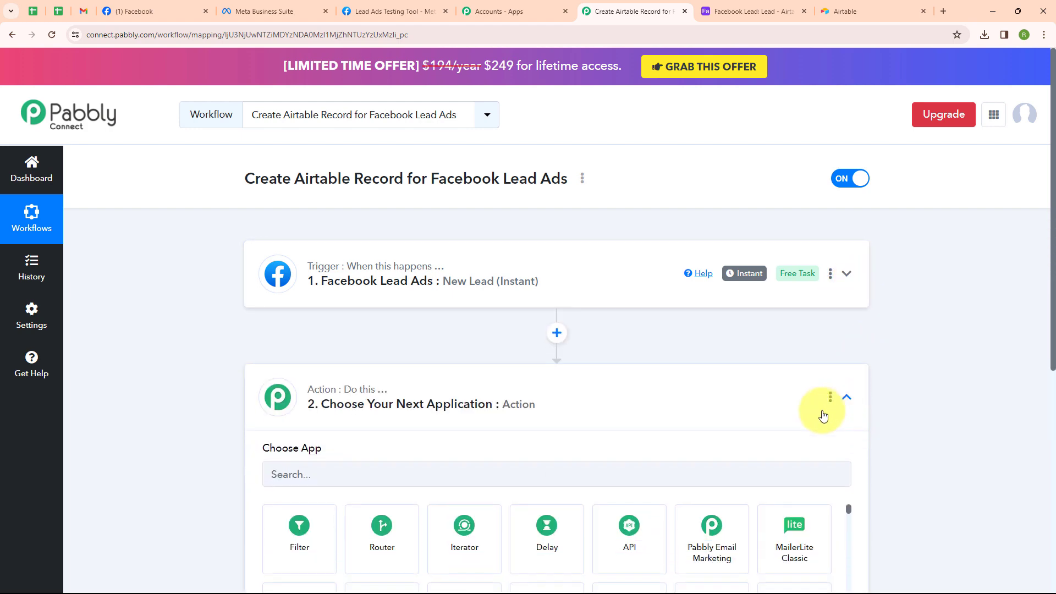
left_click(434, 287)
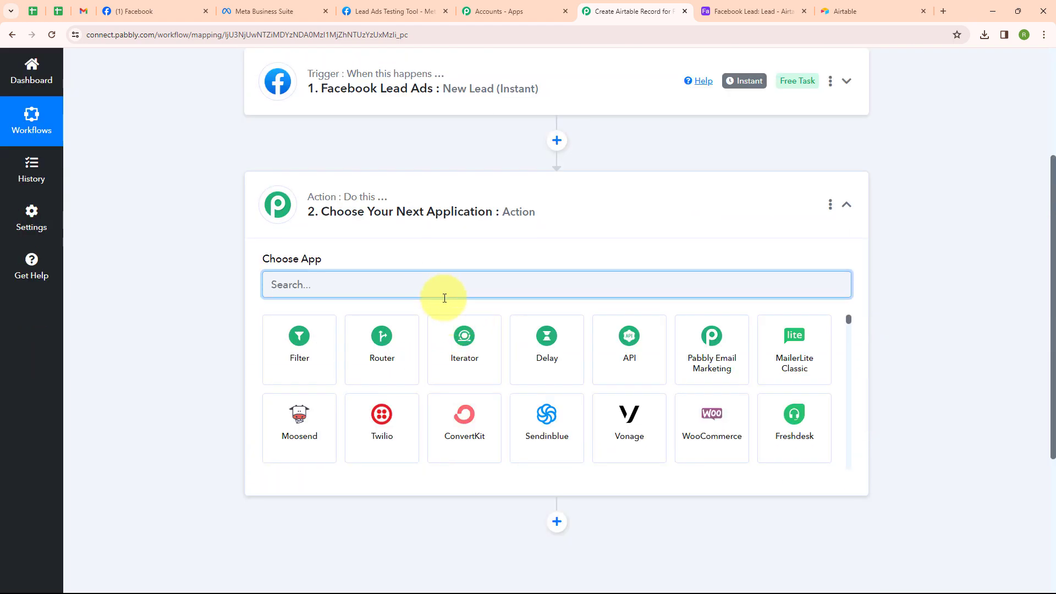
type("Airt")
left_click(326, 338)
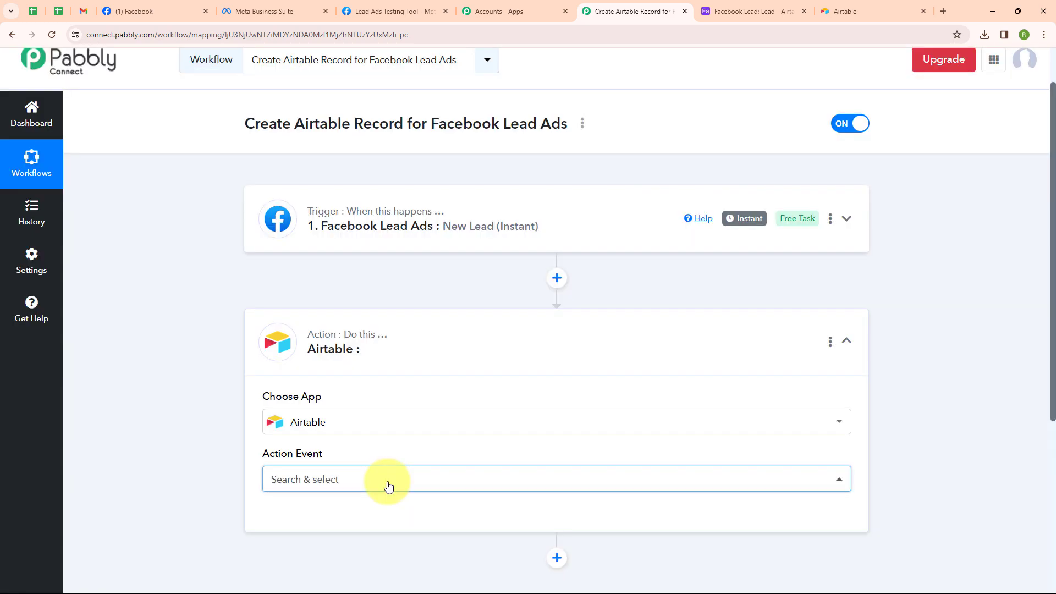
left_click(389, 486)
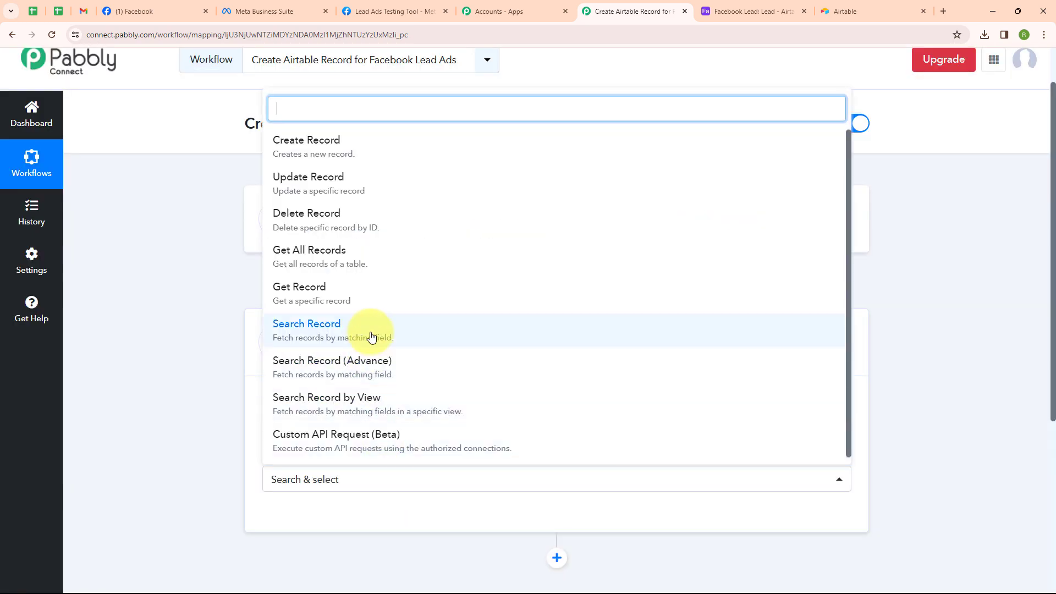
left_click(350, 142)
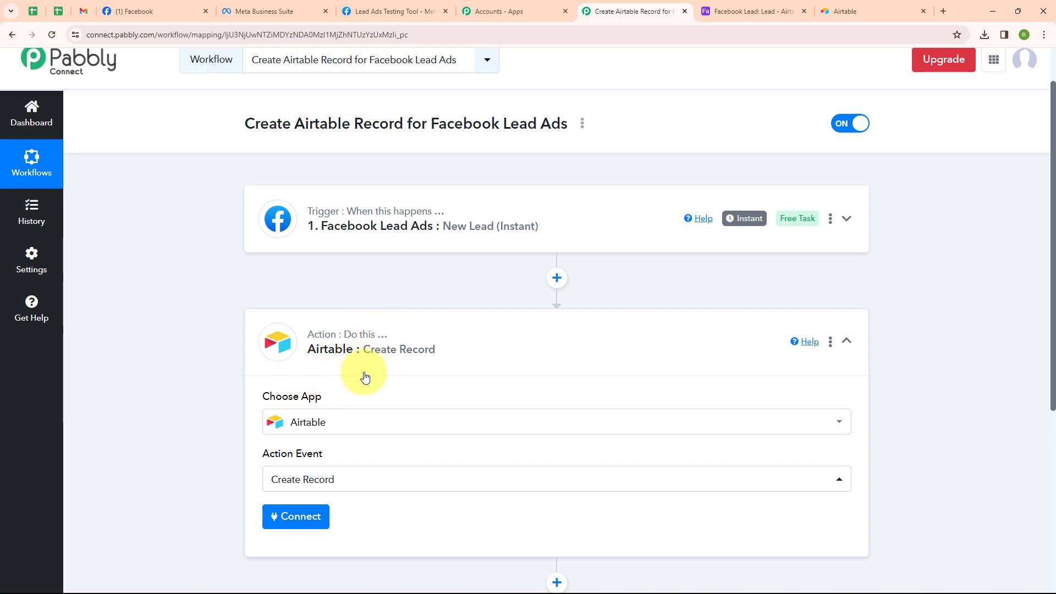
Add a new Airtable connection named Airtable #2 and launch the Connect With Airtable authorisation
left_click(282, 520)
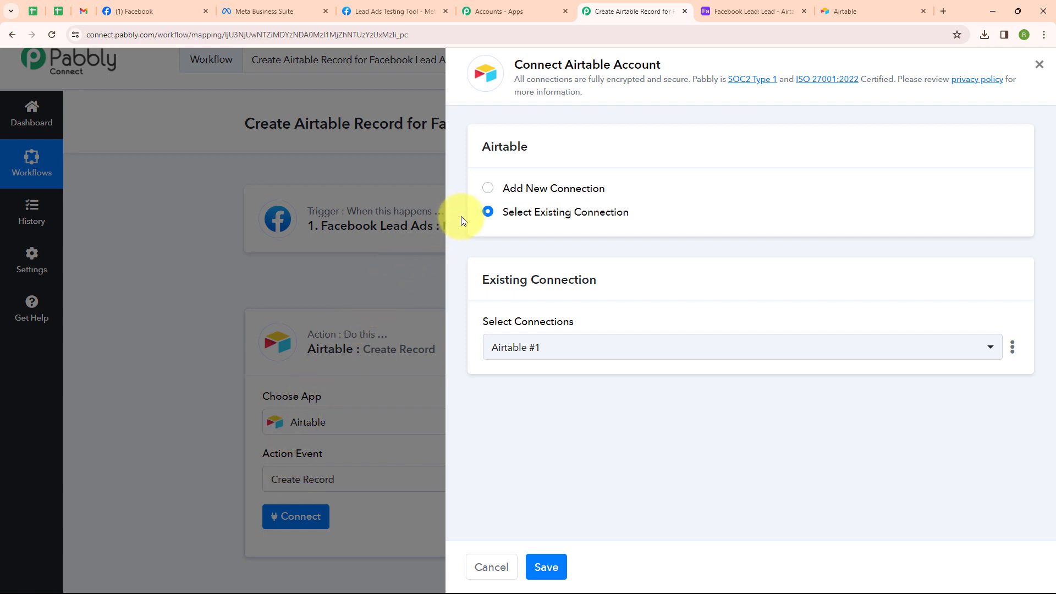
left_click(489, 191)
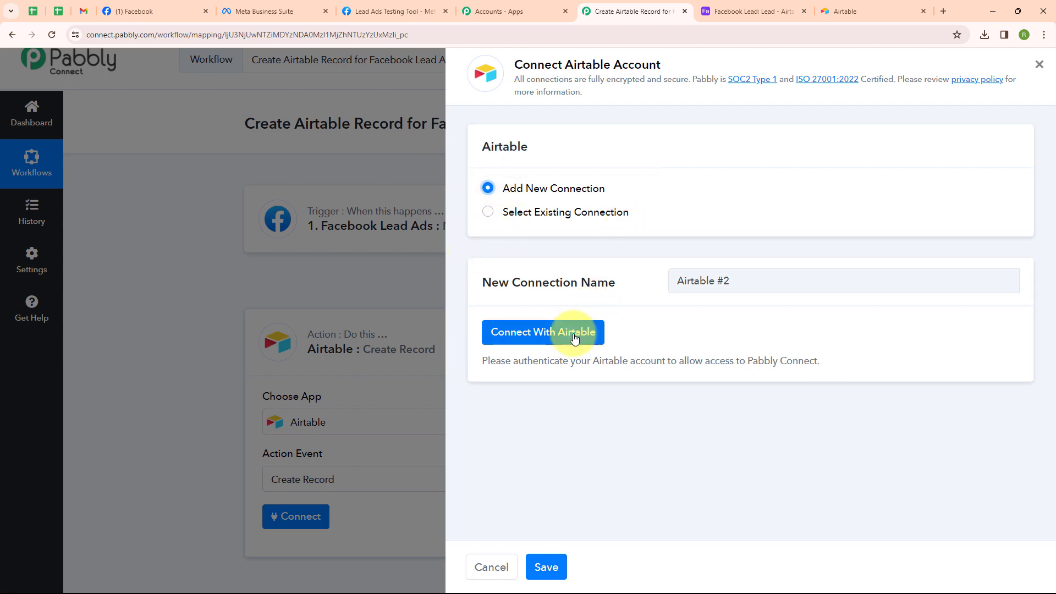
left_click(527, 343)
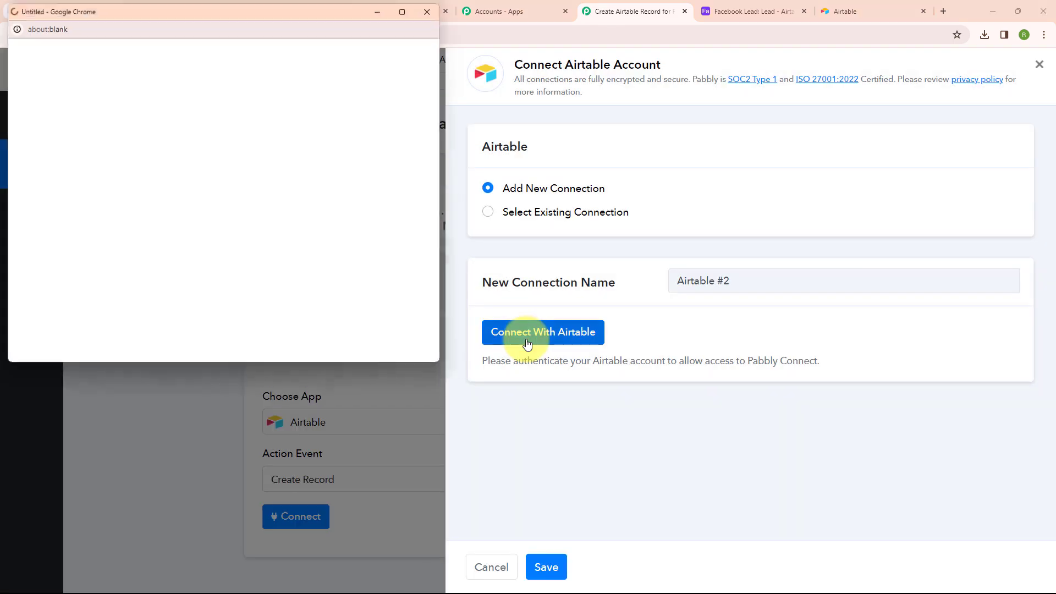
Grant Pabbly Connect access to the Facebook Lead base, found via 'Fac', and accept the success message
left_click(400, 13)
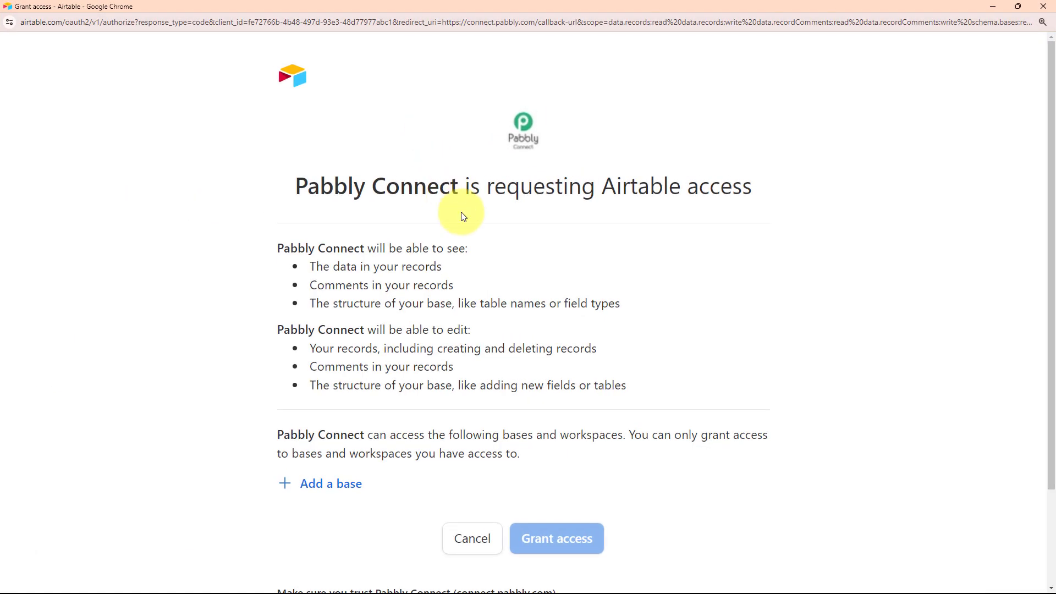
left_click(320, 487)
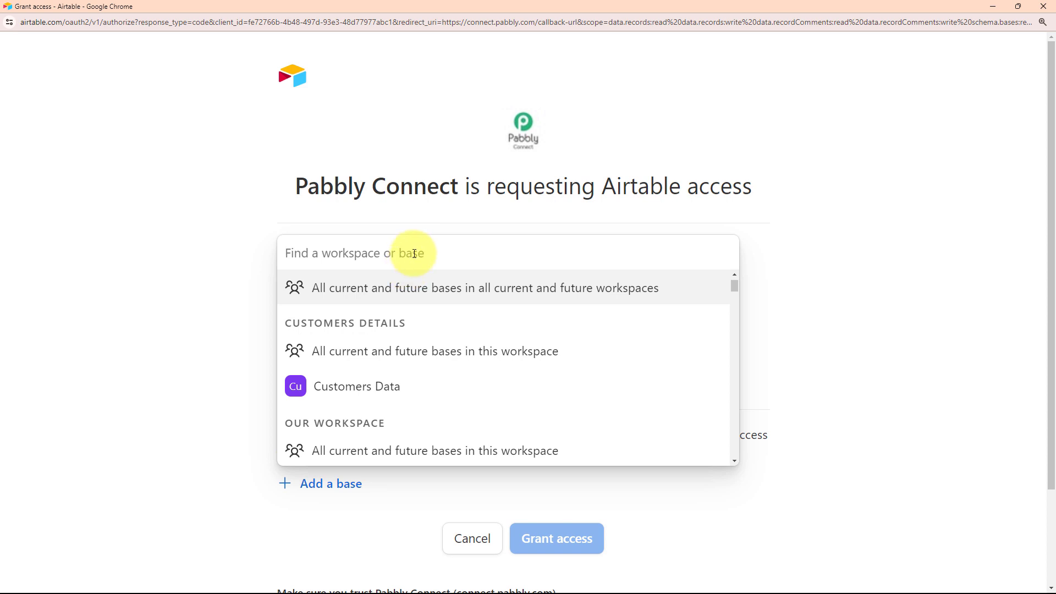
type("Fac")
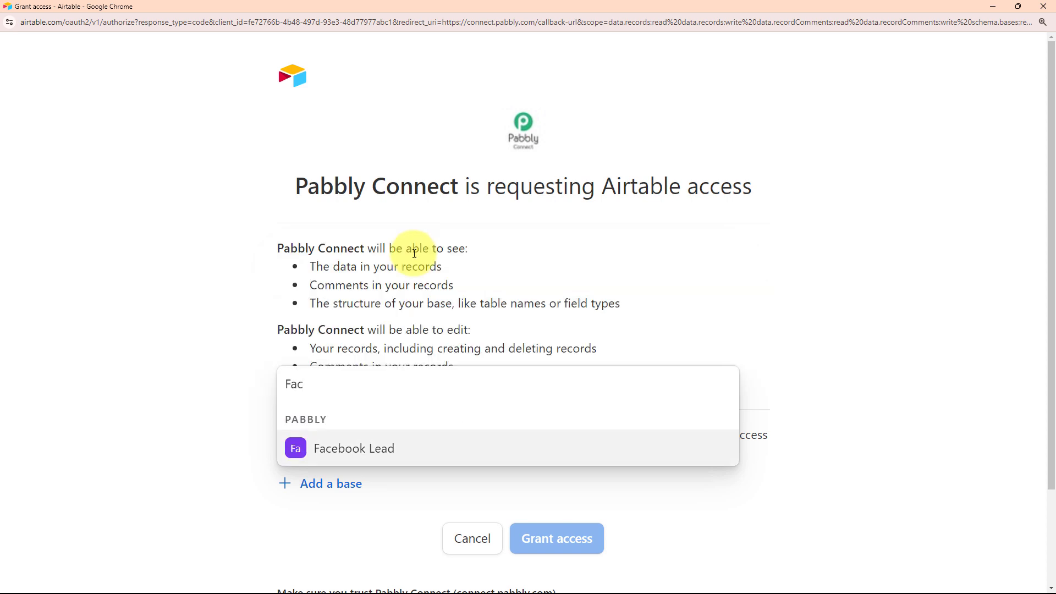
left_click(370, 446)
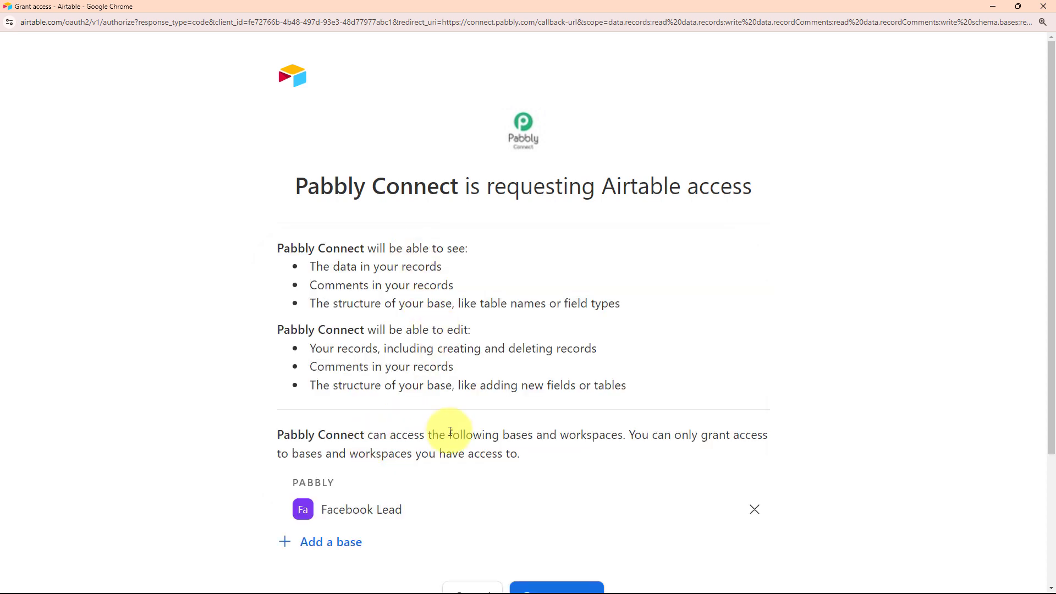
scroll(544, 354, "down", 3)
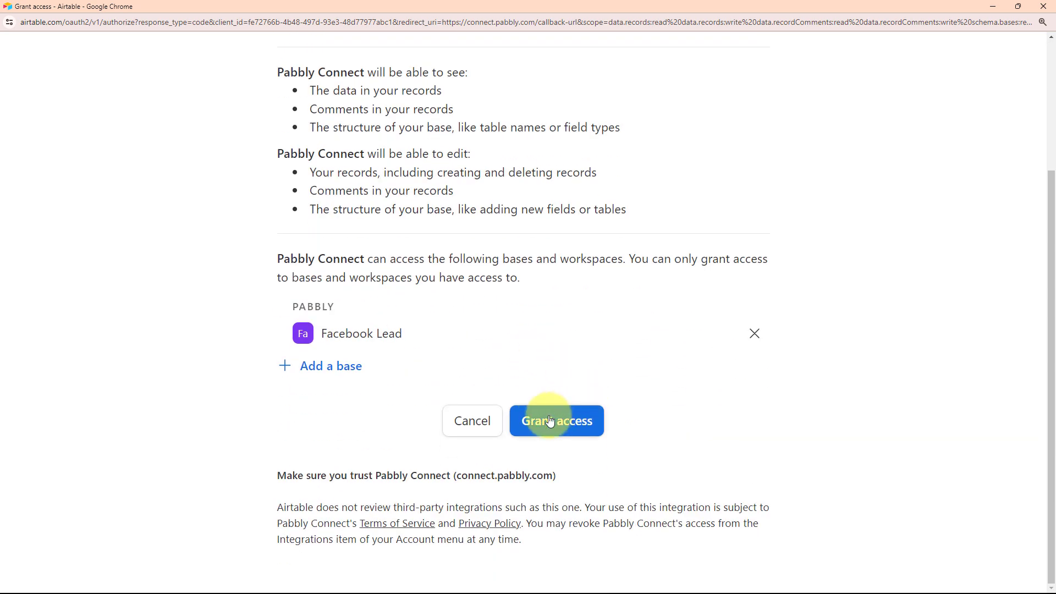
left_click(550, 422)
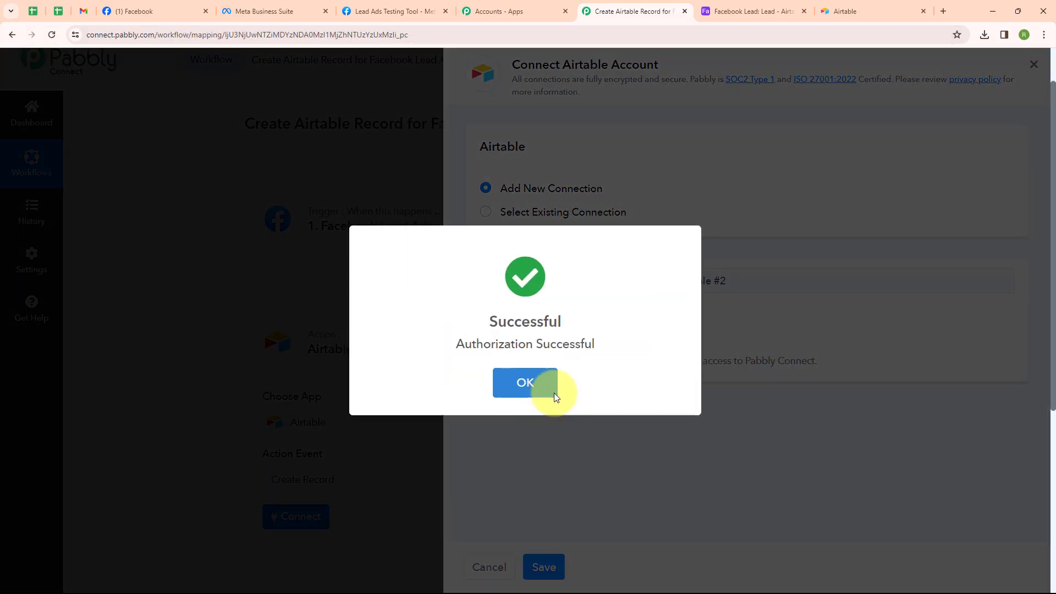
left_click(552, 393)
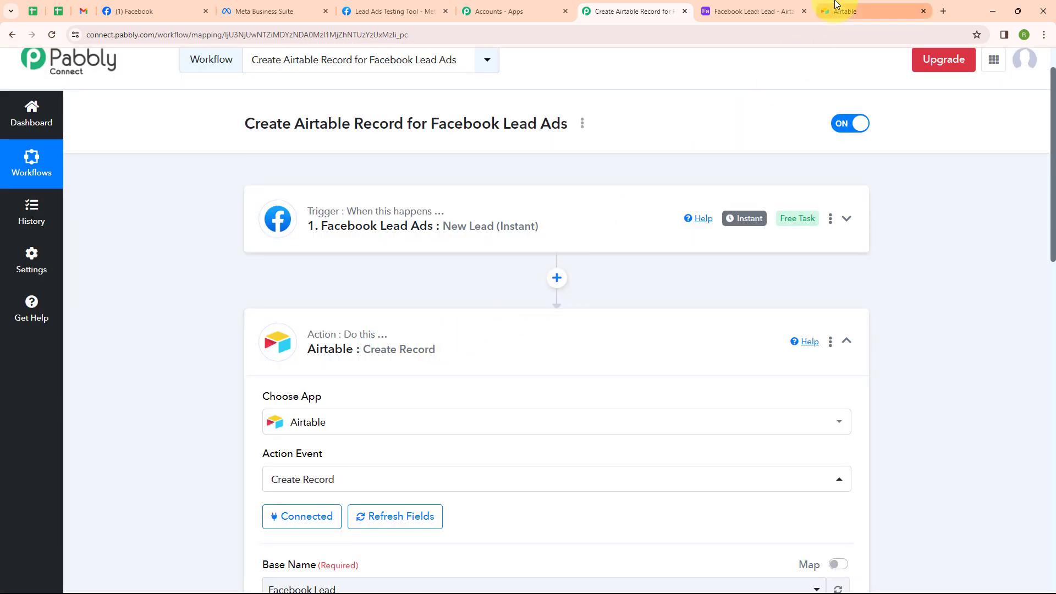
Review the empty Lead table (Name, Email, Phone Number) in the Facebook Lead base, then return to Pabbly
left_click(836, 5)
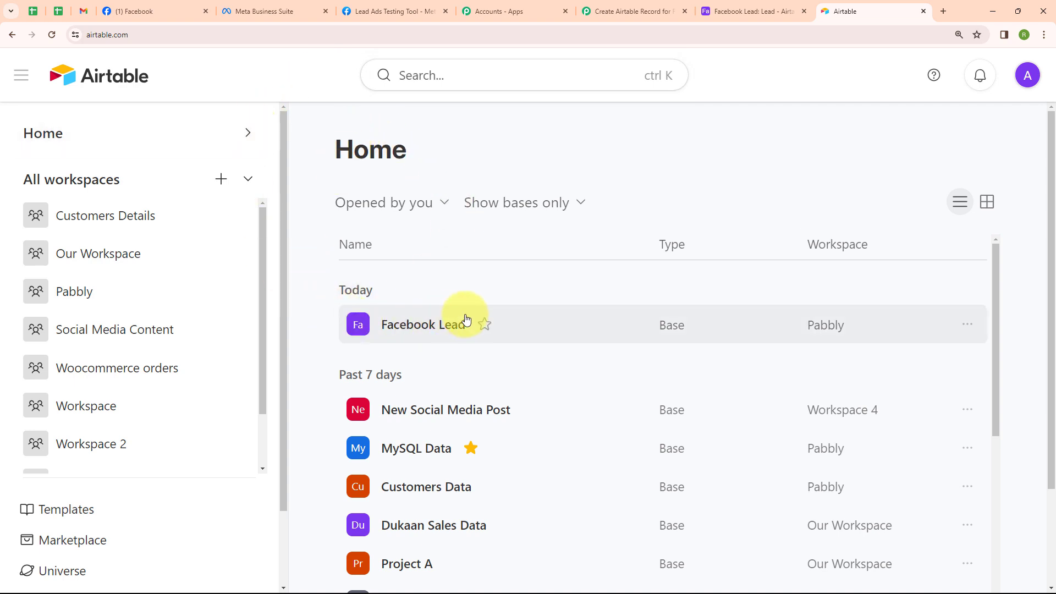
left_click(538, 328)
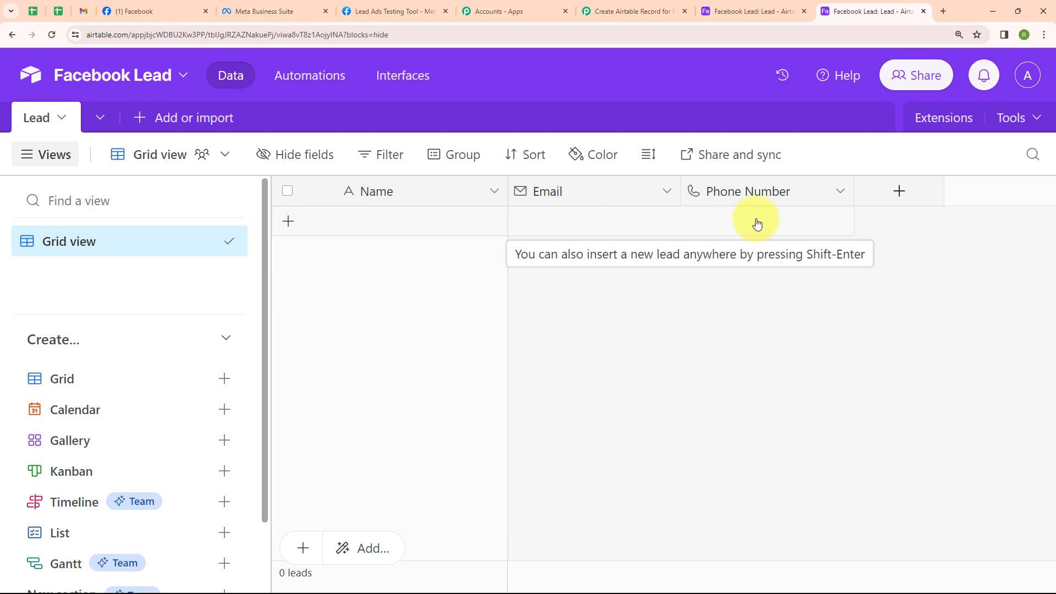
left_click(605, 12)
scroll(401, 358, "down", 4)
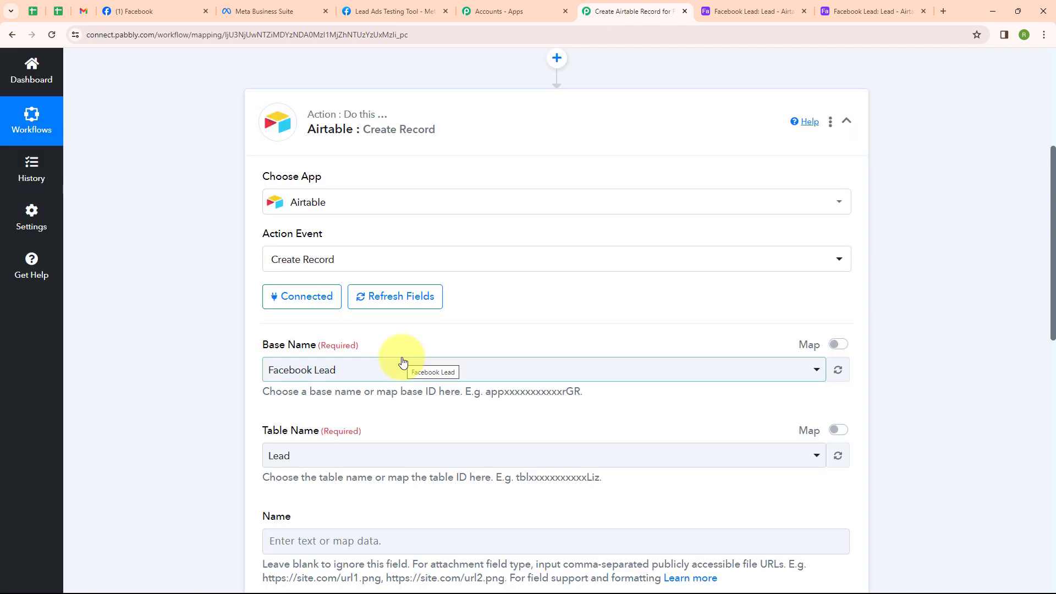
Set the Airtable action's Base Name to Facebook Lead and Table Name to Lead, then open data mapping for Name
left_click(366, 369)
left_click(389, 431)
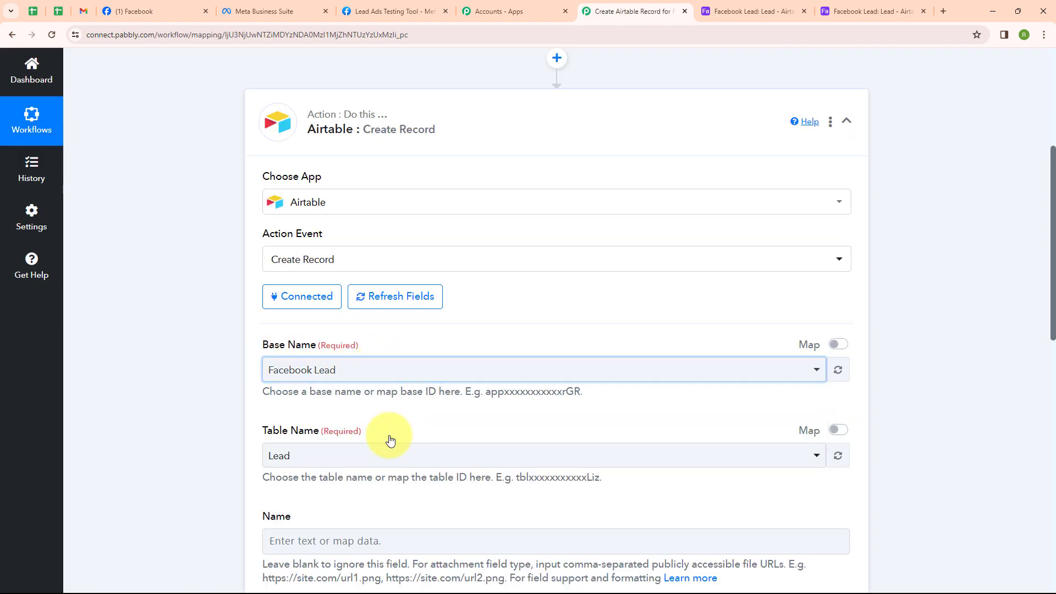
scroll(396, 405, "down", 2)
left_click(398, 350)
left_click(383, 410)
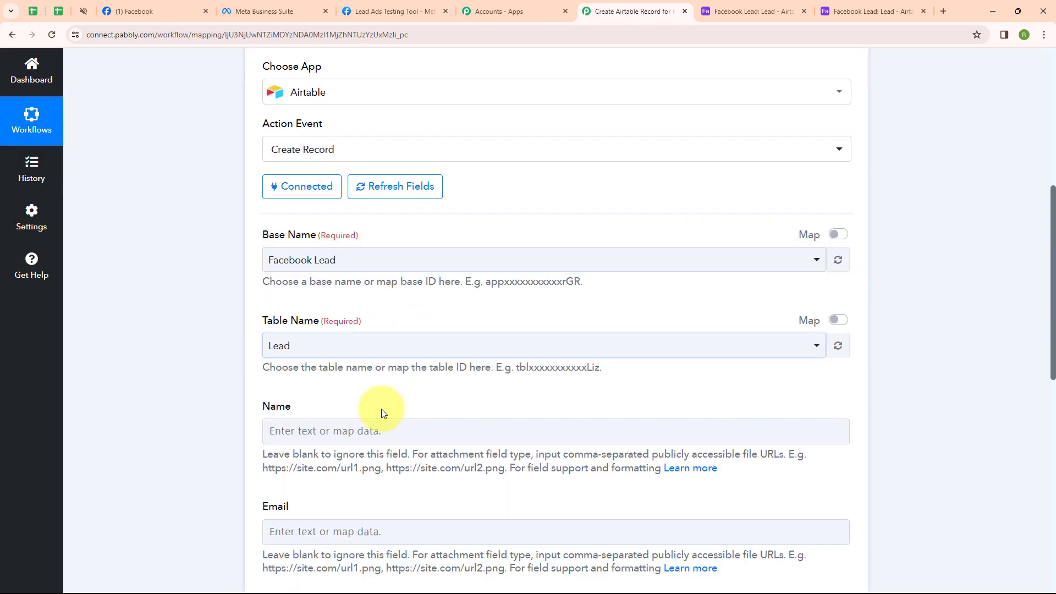
scroll(396, 373, "down", 2)
scroll(396, 373, "down", 1)
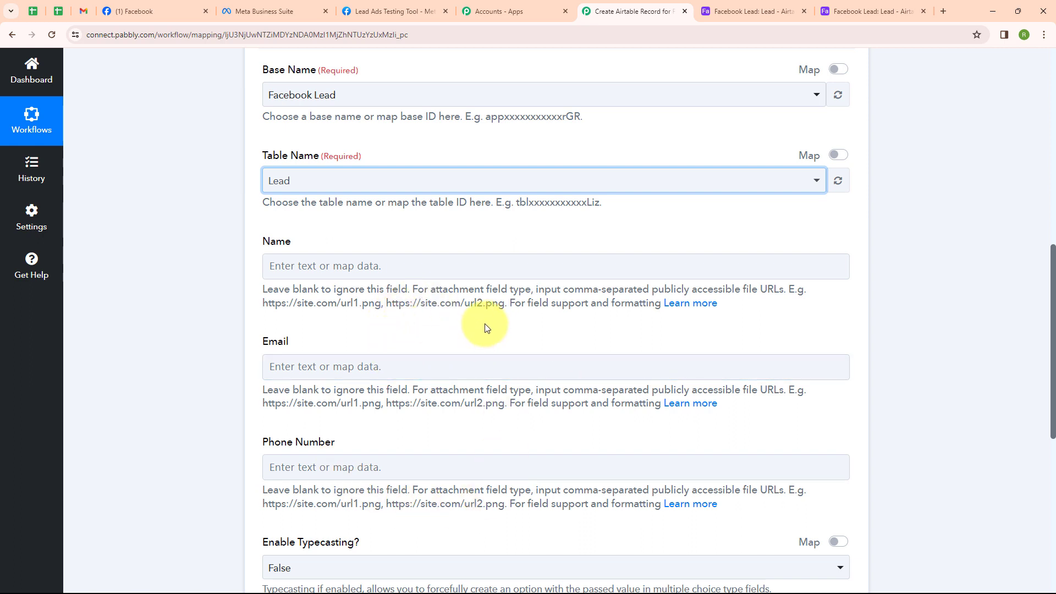
left_click(330, 268)
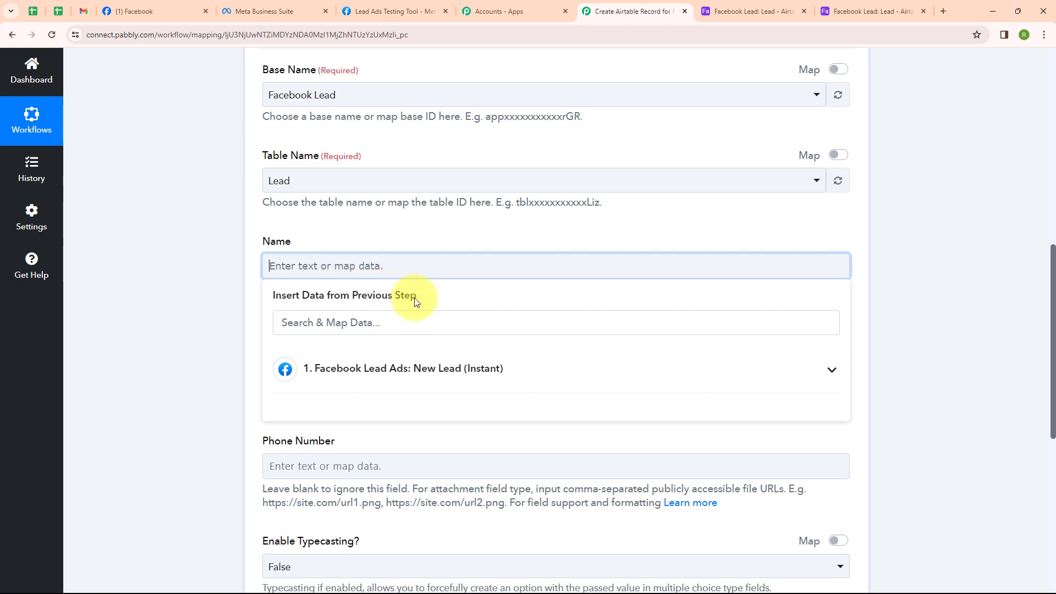
Map the lead's Res4 Full Name into Name and Res4 Email into Email
left_click(413, 369)
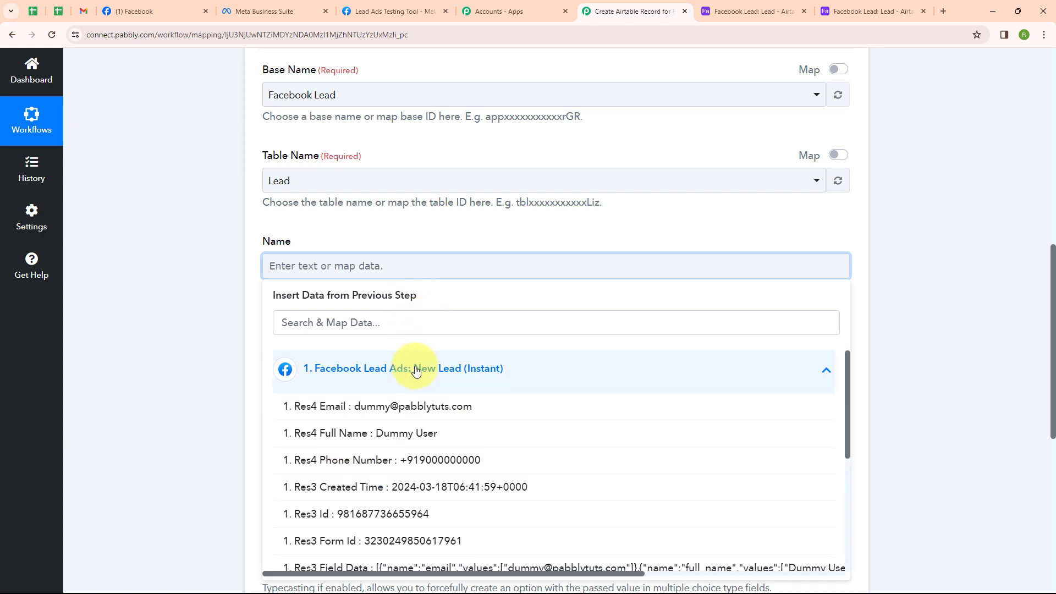
left_click(420, 432)
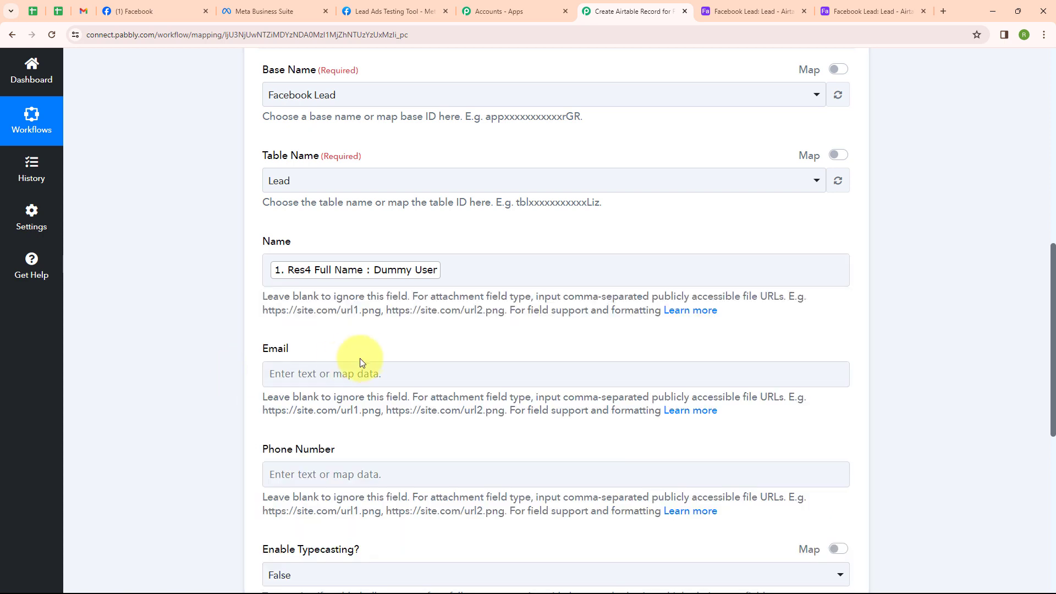
scroll(360, 362, "down", 1)
left_click(361, 338)
left_click(354, 431)
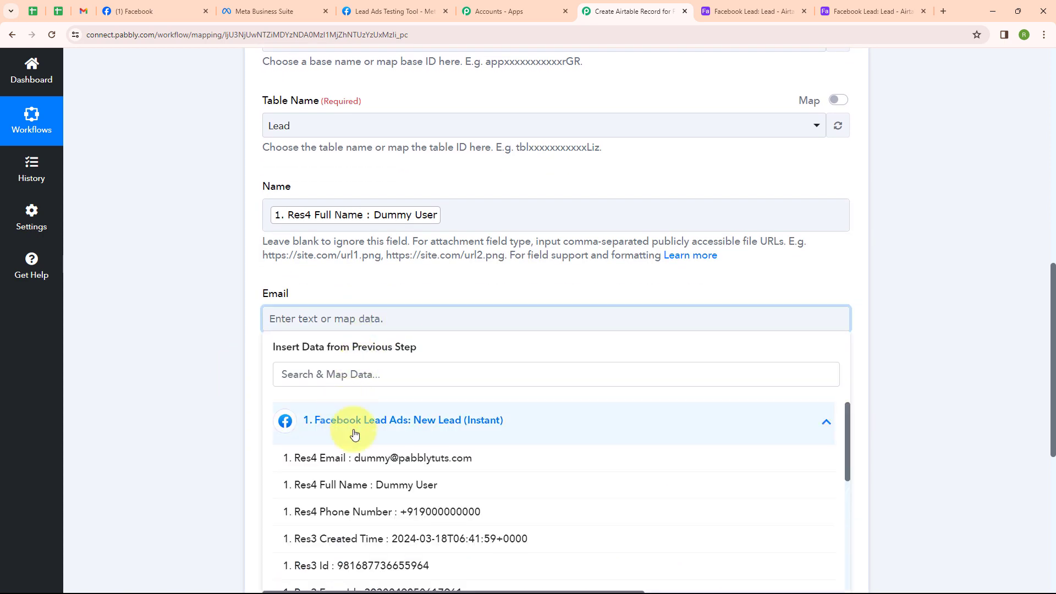
left_click(354, 459)
left_click(187, 423)
scroll(425, 355, "down", 1)
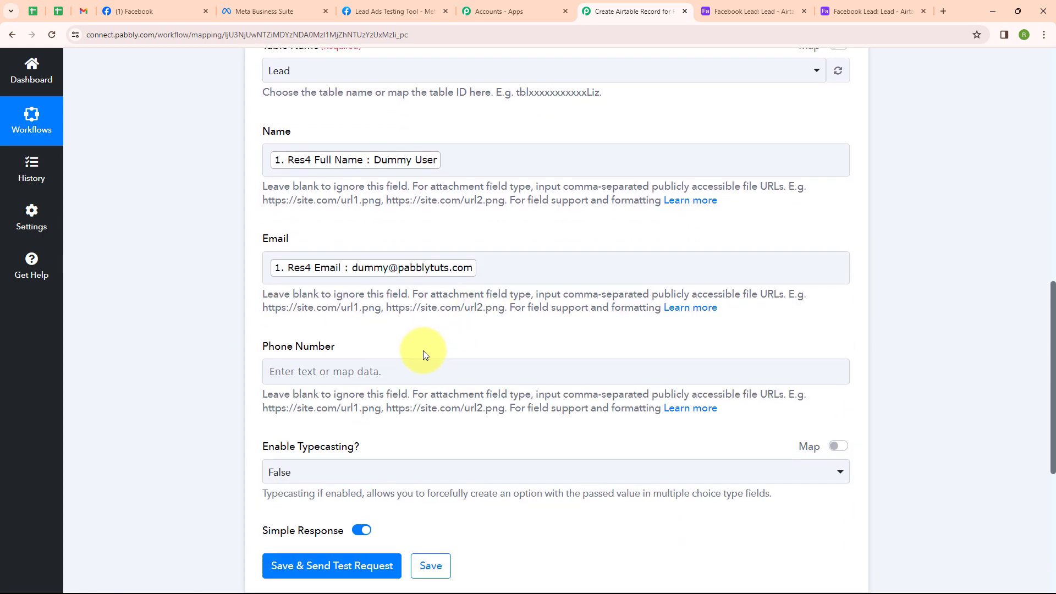
Map the lead's Res4 Phone Number into Phone Number and keep Enable Typecasting False
left_click(412, 370)
left_click(415, 472)
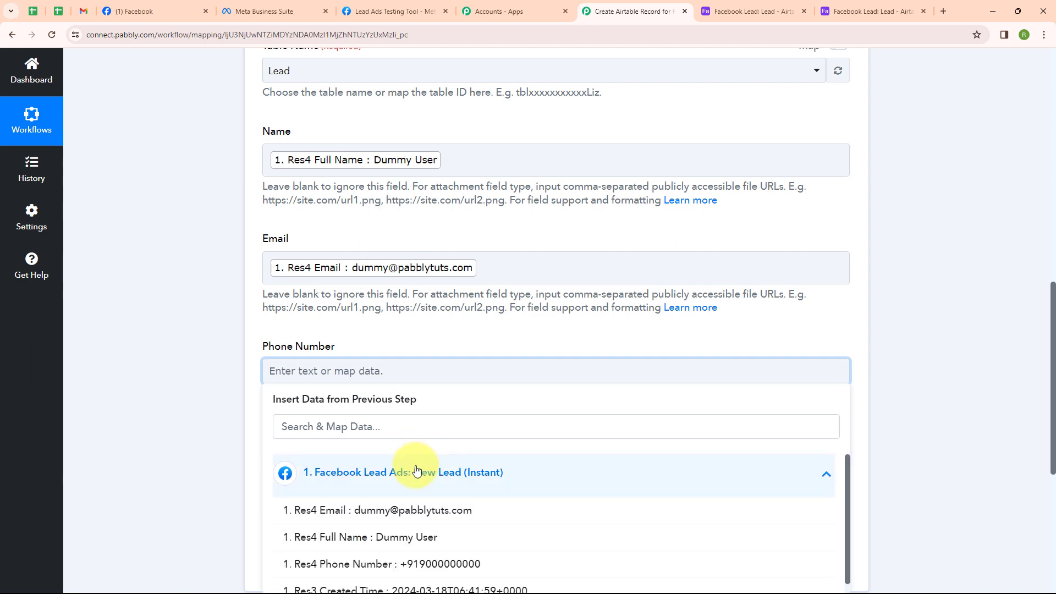
left_click(404, 565)
left_click(106, 452)
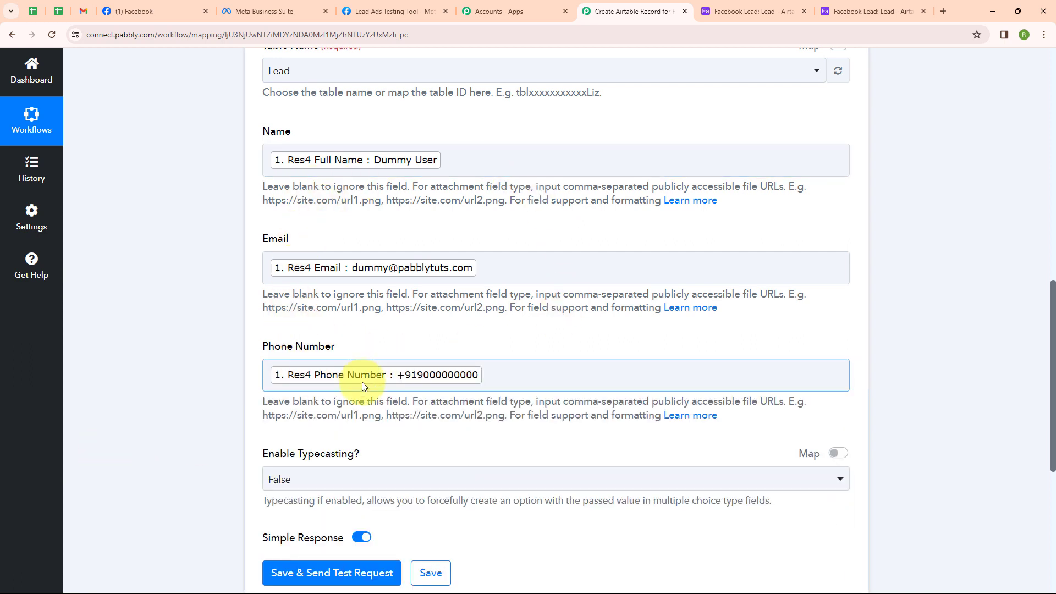
scroll(440, 324, "down", 2)
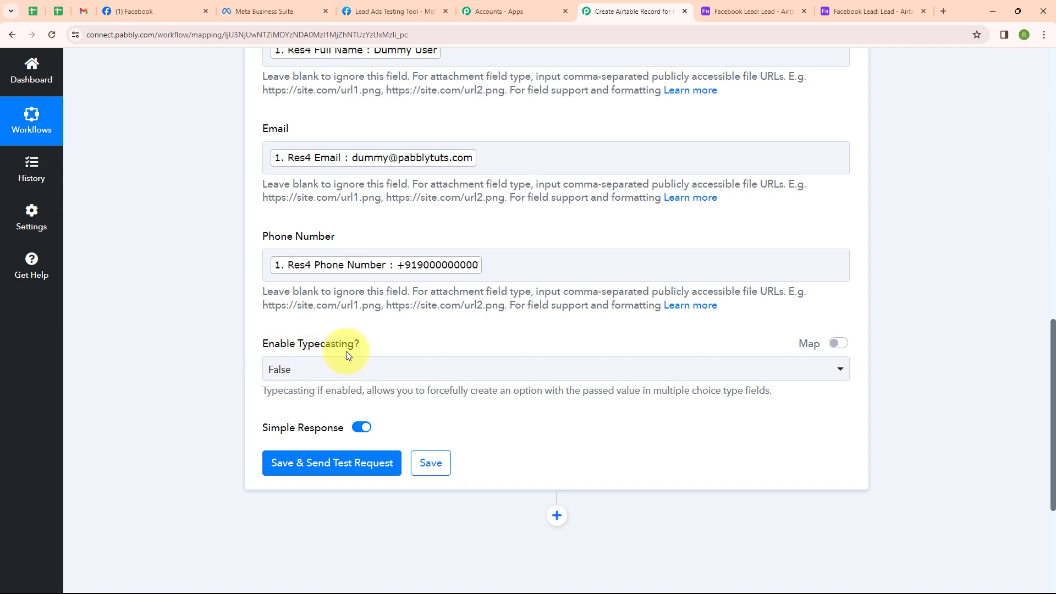
left_click(385, 369)
left_click(321, 435)
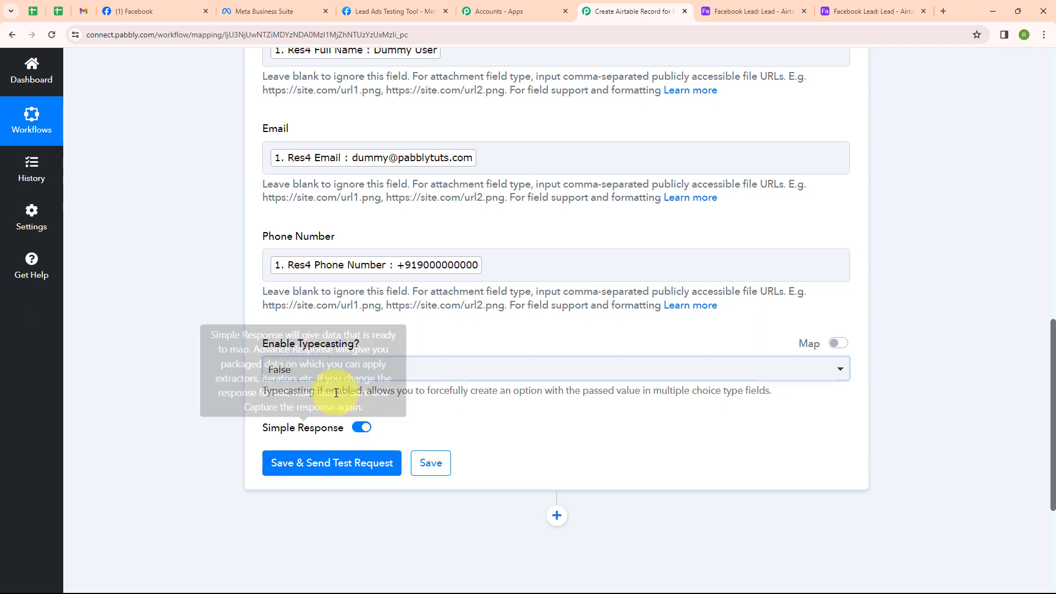
scroll(393, 330, "down", 2)
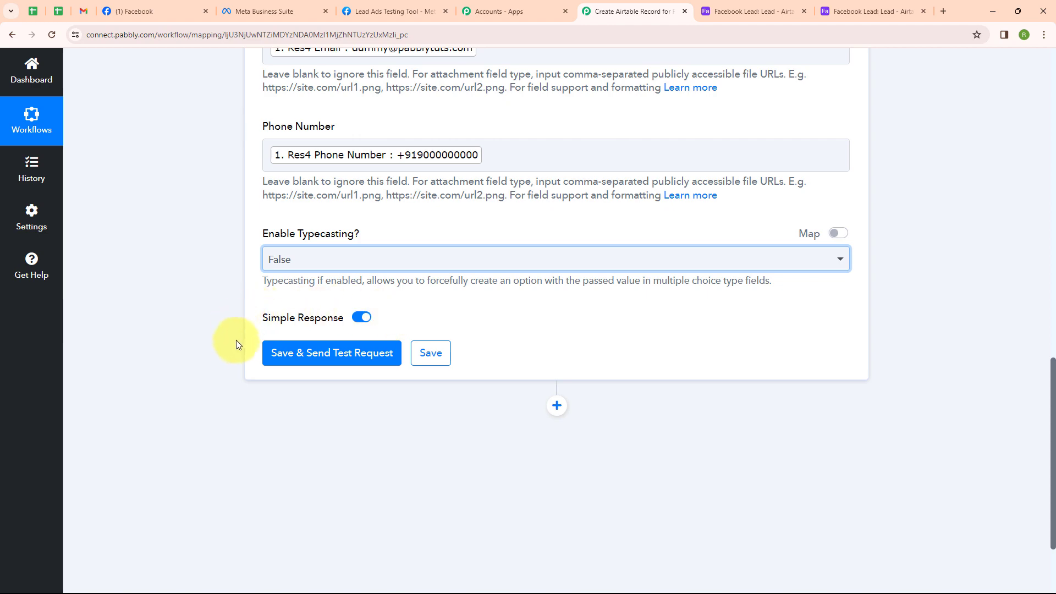
Save the Airtable step with a test request, confirm the response, and view the new Airtable row
left_click(306, 355)
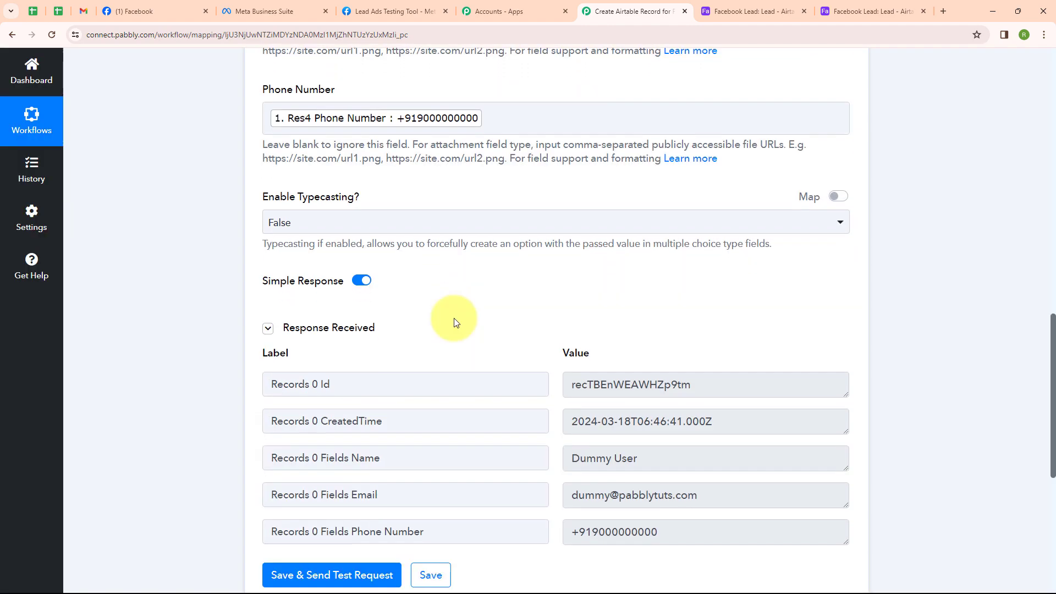
scroll(454, 253, "down", 2)
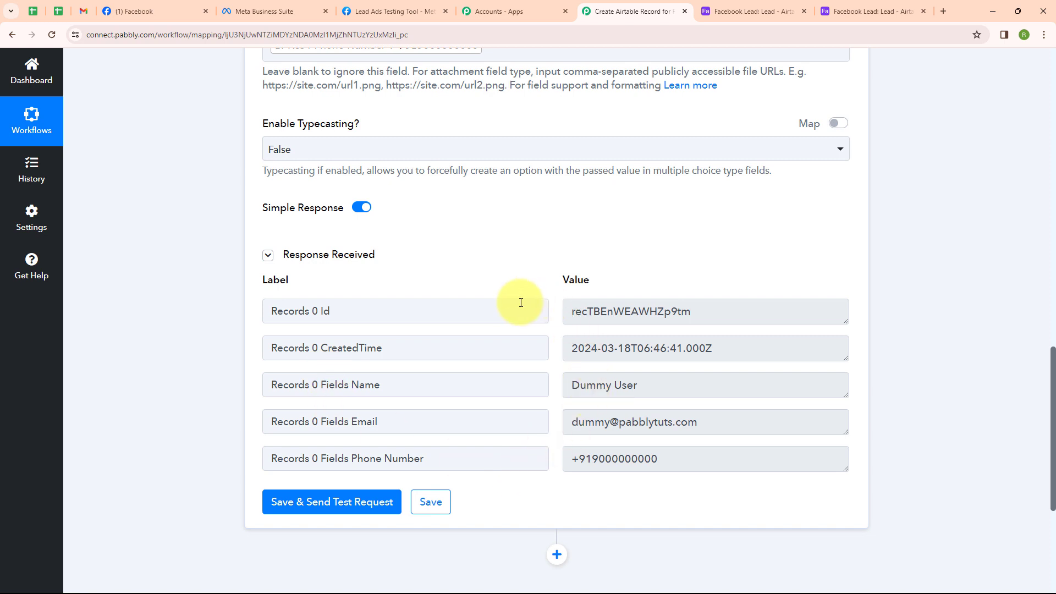
left_click(731, 11)
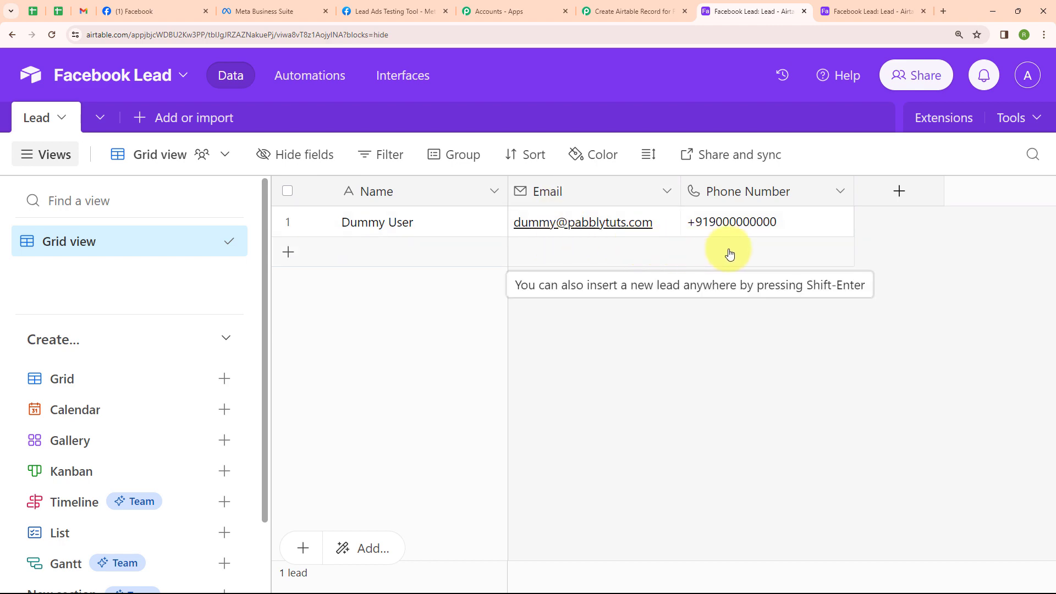
Collapse the Airtable action step in Pabbly and go to the Lead Ads Testing Tool
left_click(655, 16)
scroll(670, 122, "up", 8)
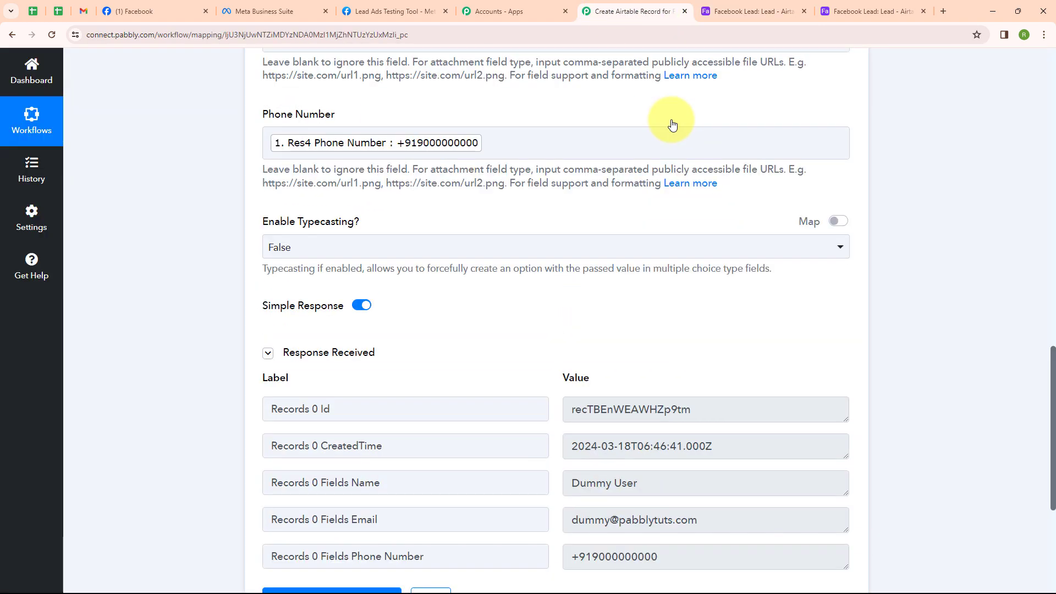
scroll(670, 123, "up", 7)
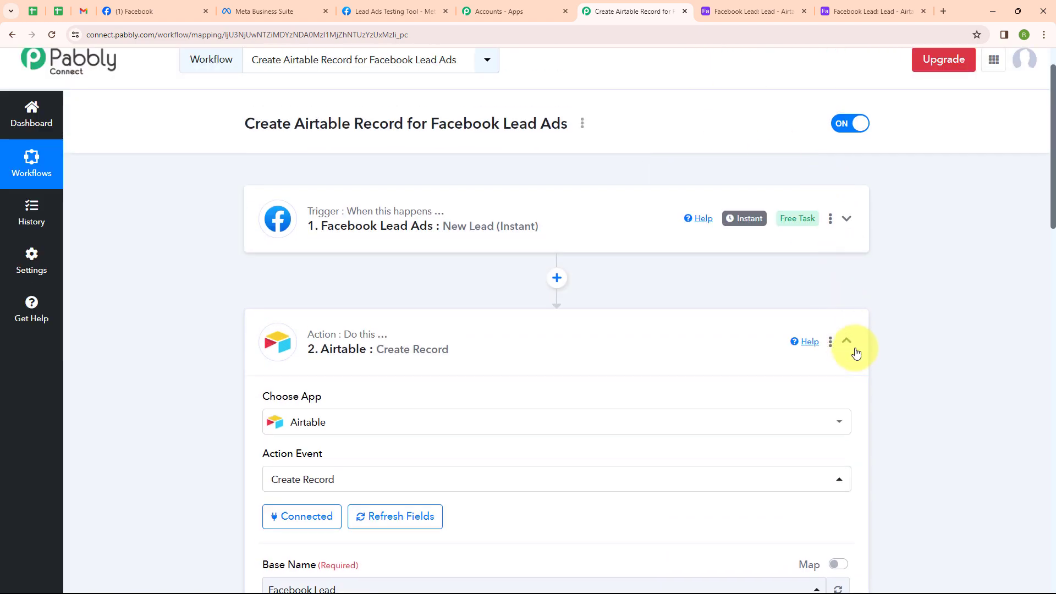
left_click(847, 342)
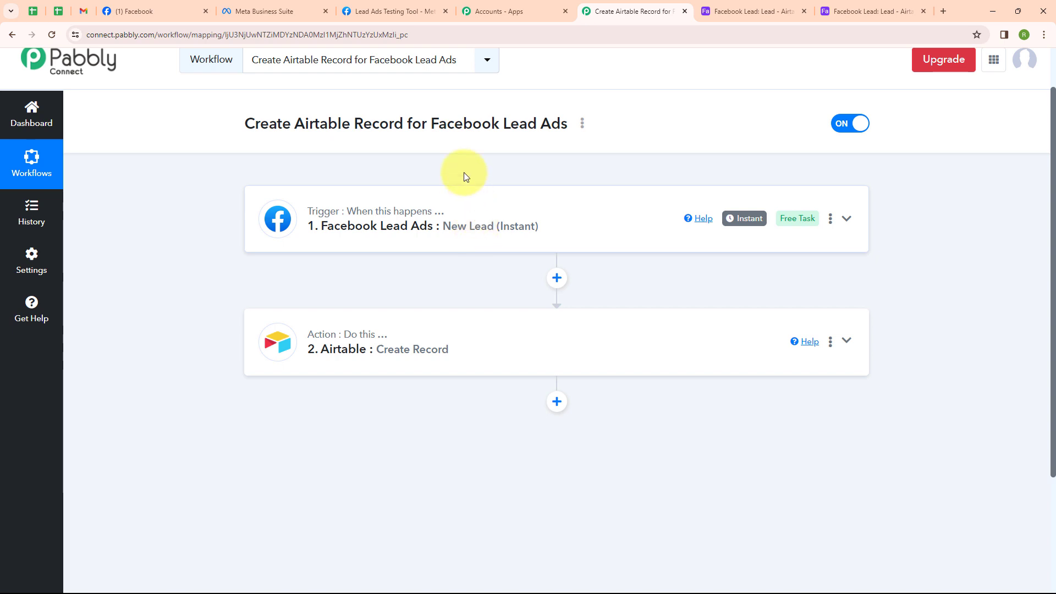
left_click(406, 12)
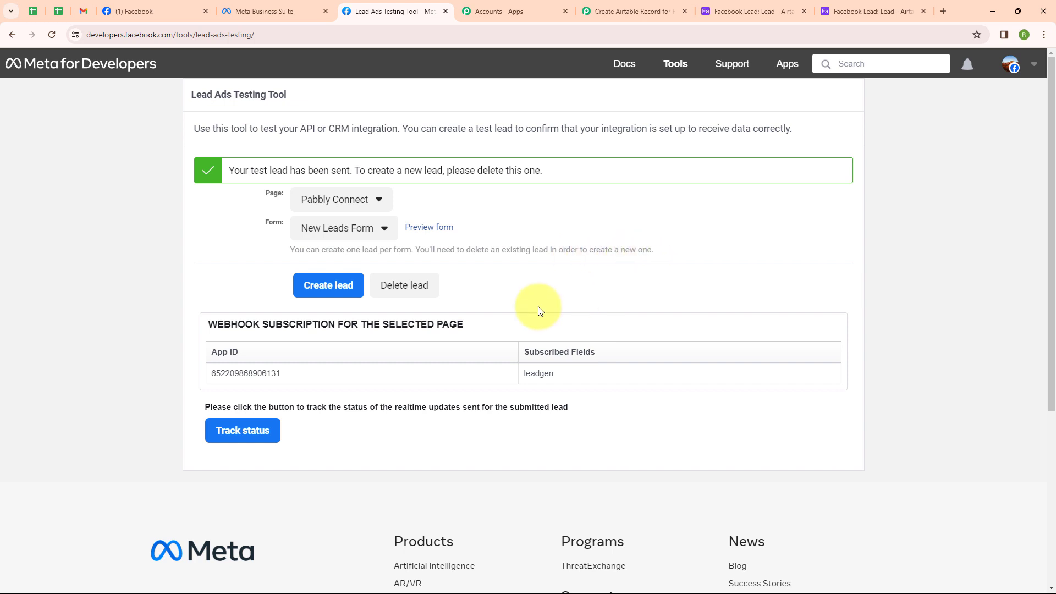
Delete the old test lead, submit a new one via Preview form, and confirm Airtable's second row
left_click(412, 297)
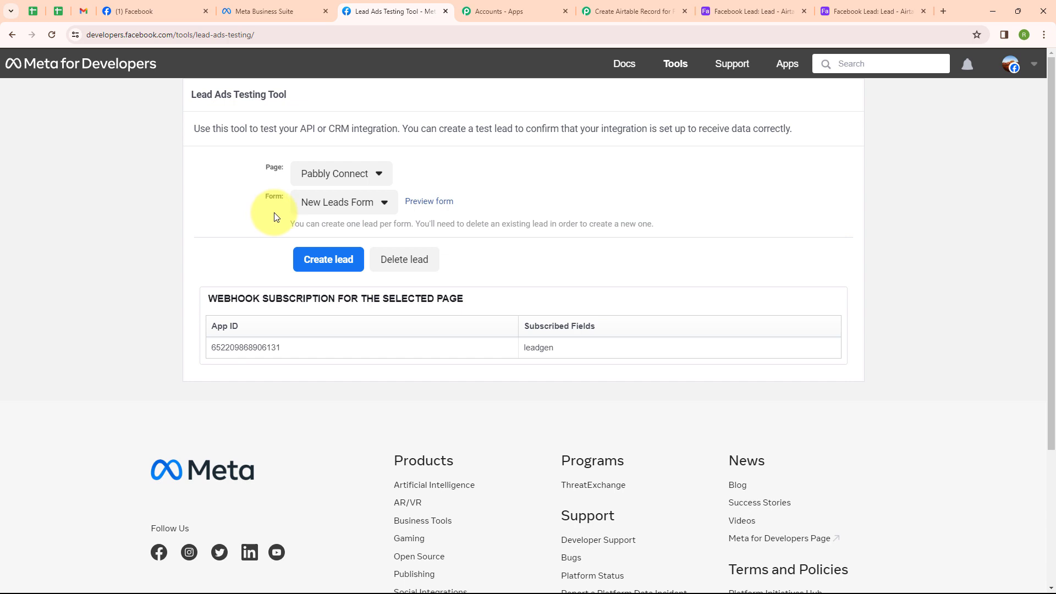
left_click(441, 204)
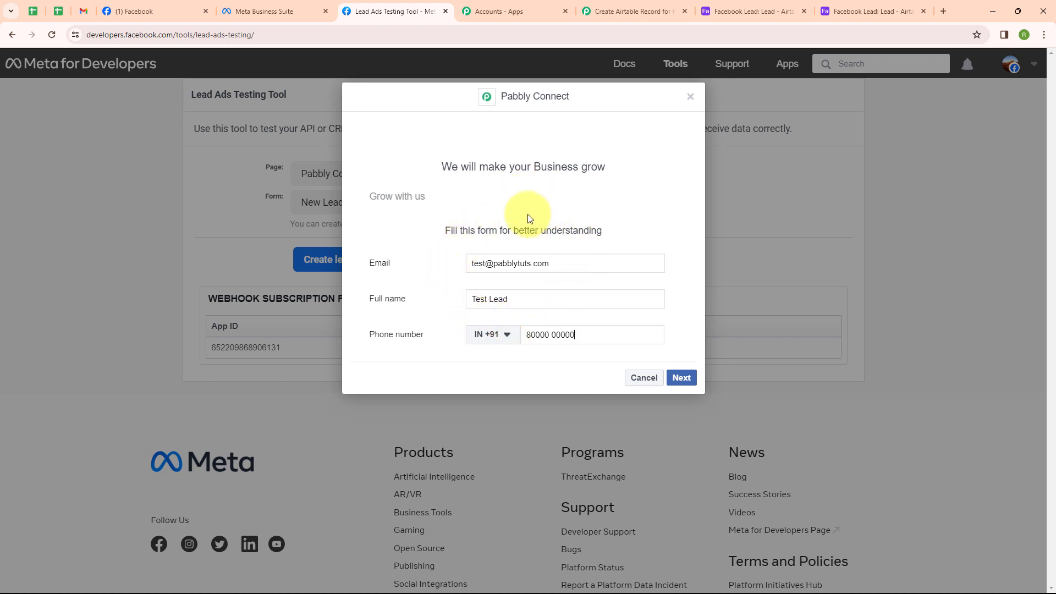
left_click(682, 378)
left_click(670, 272)
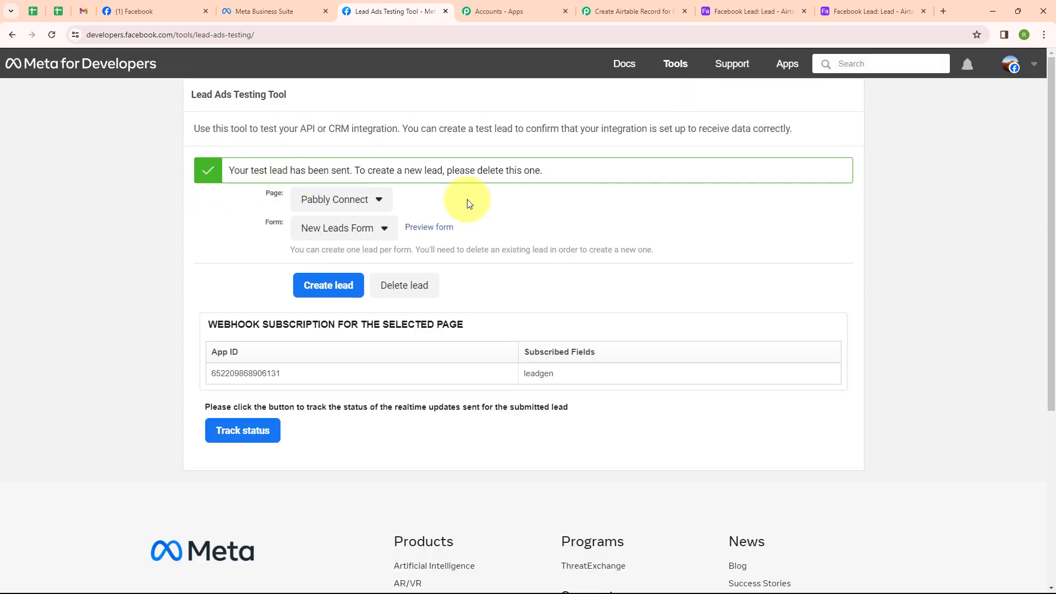
left_click(718, 12)
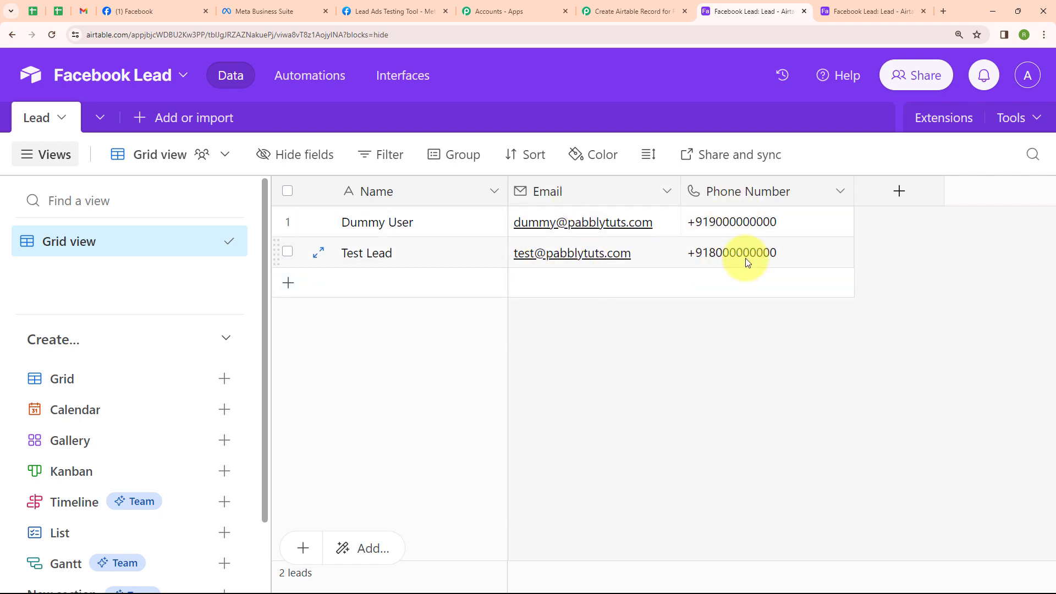
left_click(634, 8)
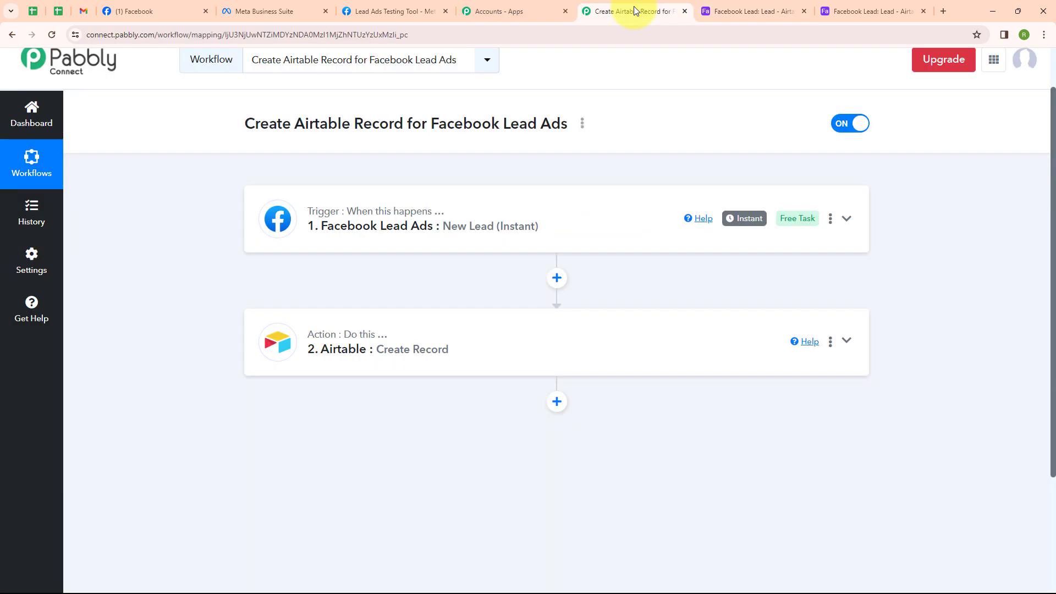